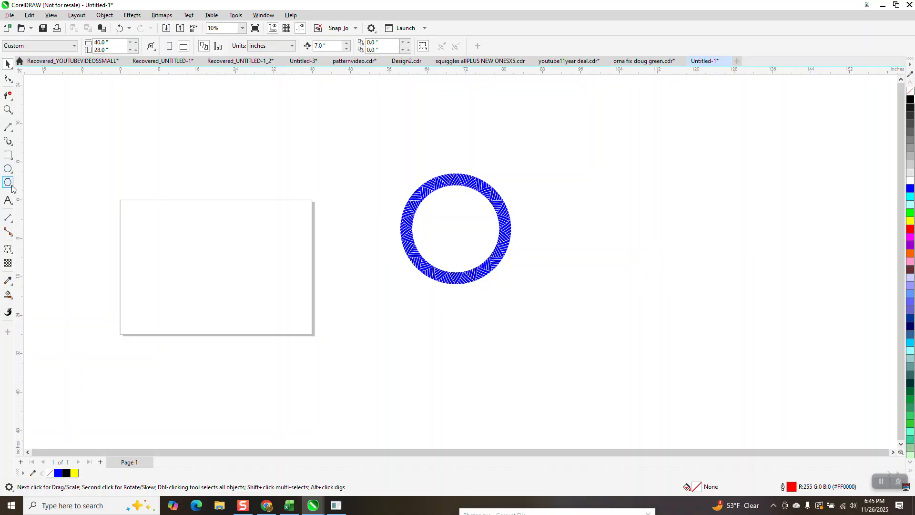
Draw a three-sided polygon about 18.2 by 15.8 inches and centre it on the page
{"action": "left_click", "coordinate": [36, 184]}
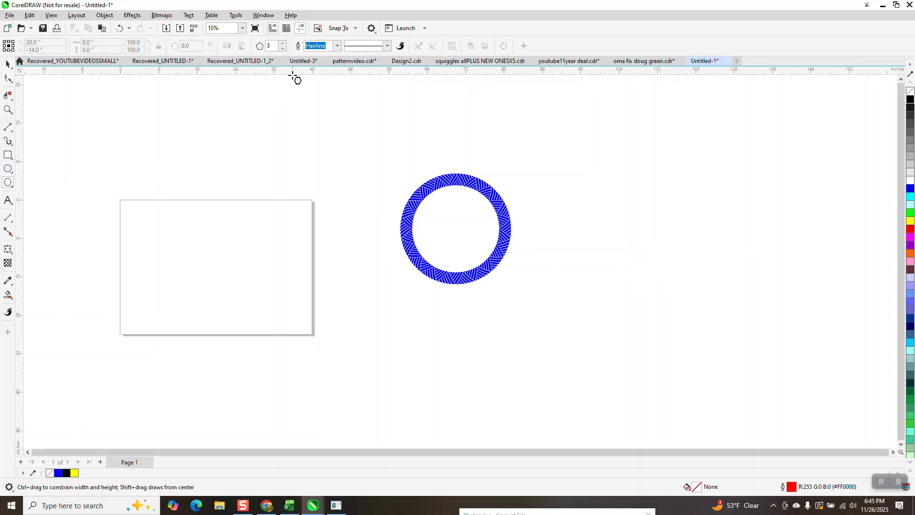
{"action": "left_click_drag", "start_coordinate": [262, 219], "coordinate": [194, 279]}
{"action": "left_click_drag", "start_coordinate": [227, 304], "coordinate": [220, 317]}
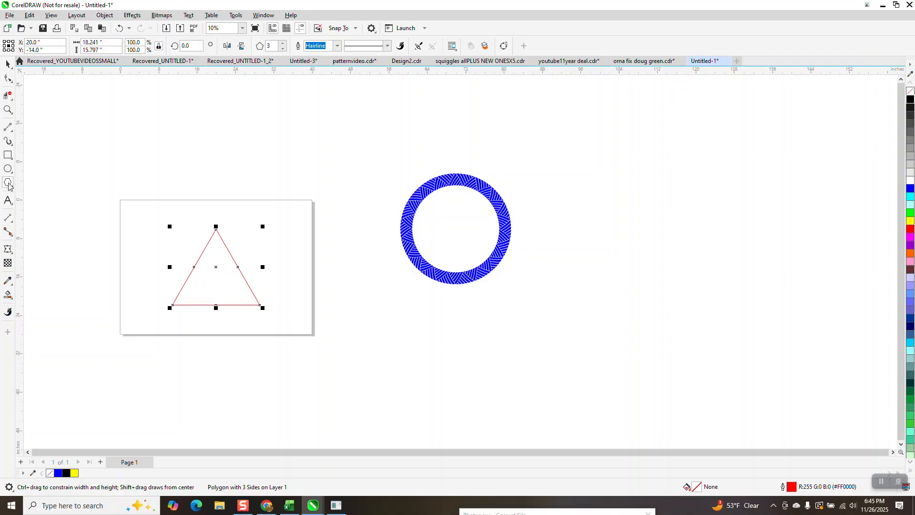
Draw a 2-point line along the triangle's left side, from its apex to its lower-left corner
{"action": "left_click", "coordinate": [8, 109]}
{"action": "left_click_drag", "start_coordinate": [129, 162], "coordinate": [364, 334]}
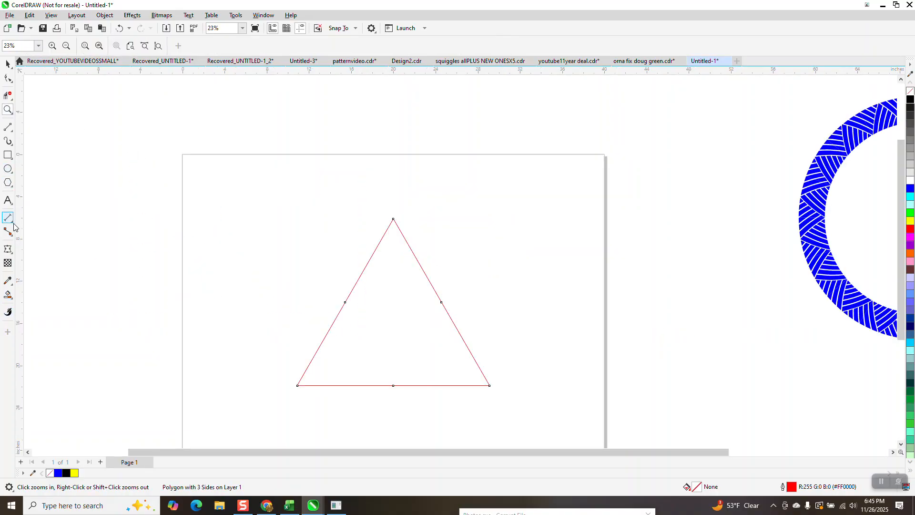
{"action": "left_click", "coordinate": [11, 129]}
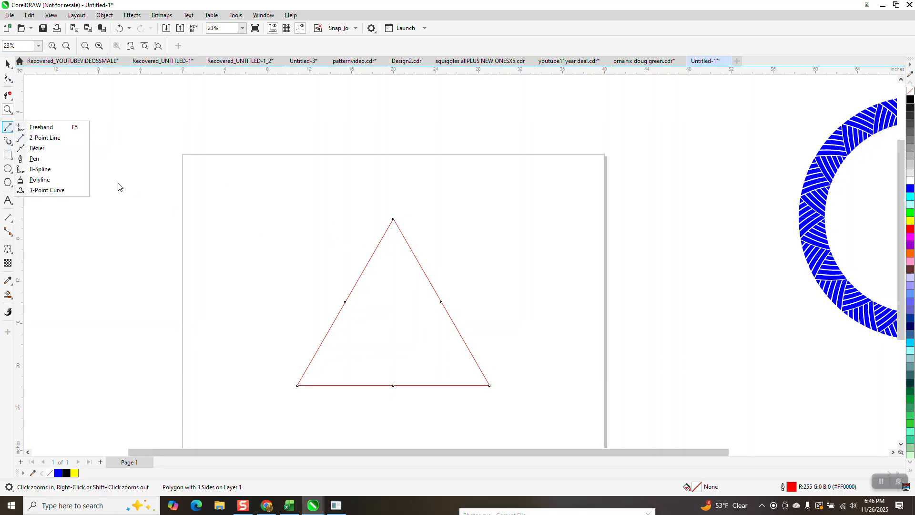
{"action": "left_click", "coordinate": [45, 137]}
{"action": "left_click_drag", "start_coordinate": [394, 220], "coordinate": [298, 385]}
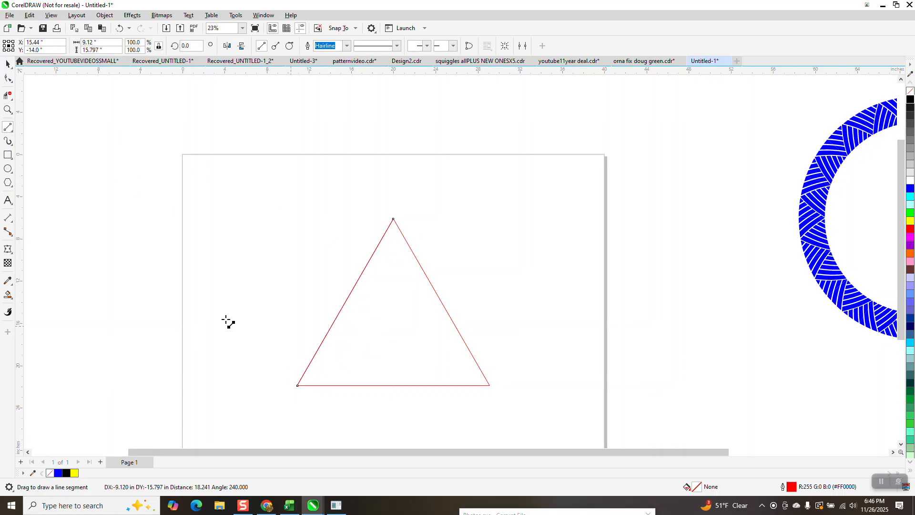
Scale the line from its centre to about 128.5% and place a copy centred on the triangle's lower-right corner
{"action": "left_click", "coordinate": [8, 64]}
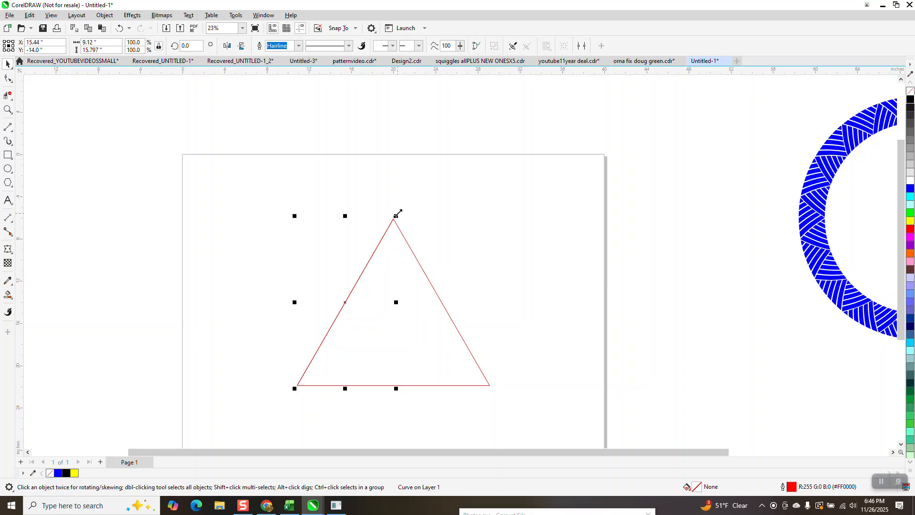
{"action": "left_click_drag", "start_coordinate": [394, 218], "coordinate": [417, 194]}
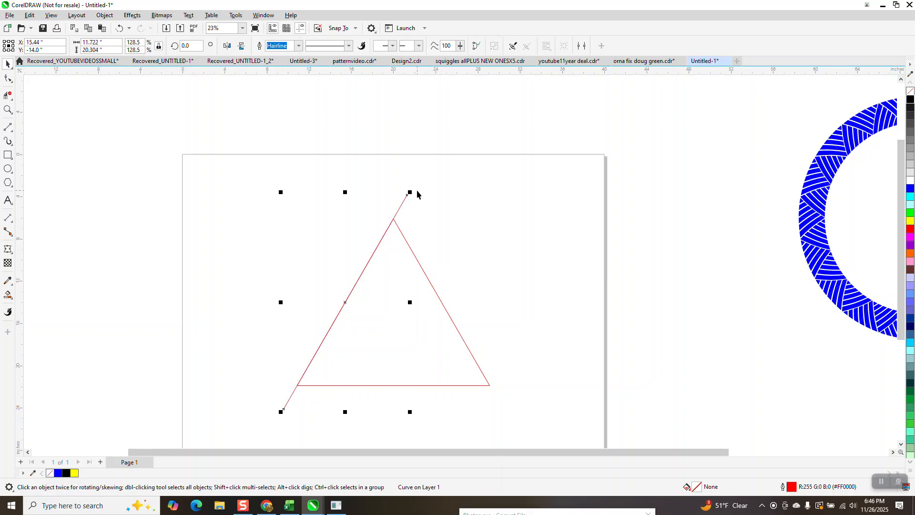
{"action": "left_click_drag", "start_coordinate": [345, 302], "coordinate": [493, 384]}
{"action": "scroll", "coordinate": [409, 322], "scroll_direction": "down", "scroll_amount": 1}
{"action": "scroll", "coordinate": [375, 304], "scroll_direction": "down", "scroll_amount": 2}
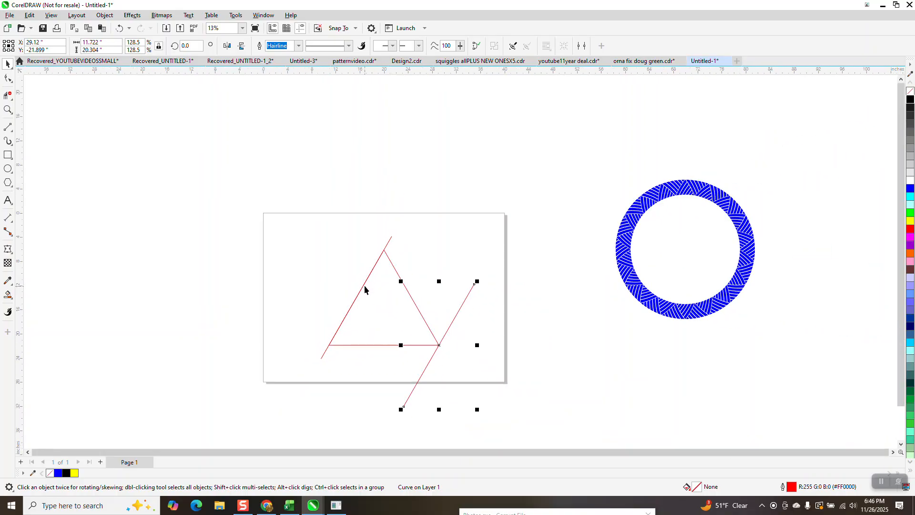
{"action": "scroll", "coordinate": [365, 290], "scroll_direction": "down", "scroll_amount": 1}
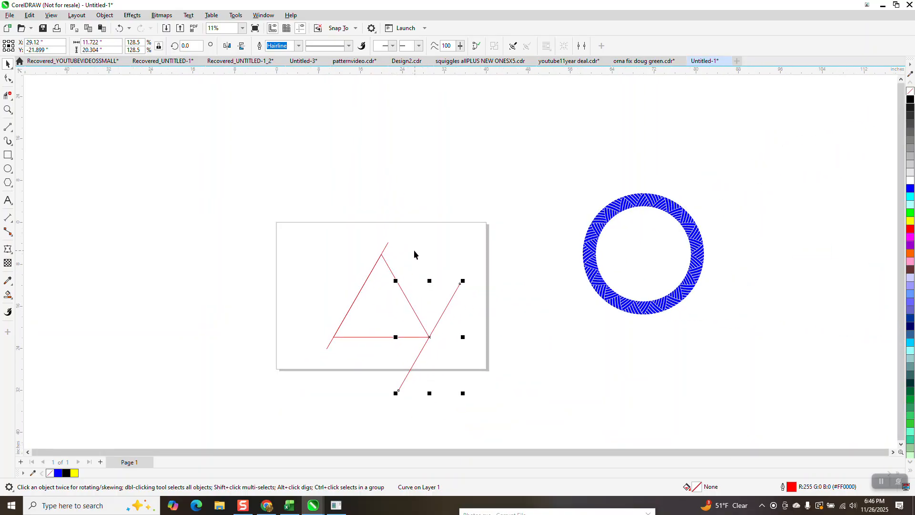
Blend the two parallel diagonal lines using 7 steps
{"action": "left_click", "coordinate": [387, 247], "text": "shift"}
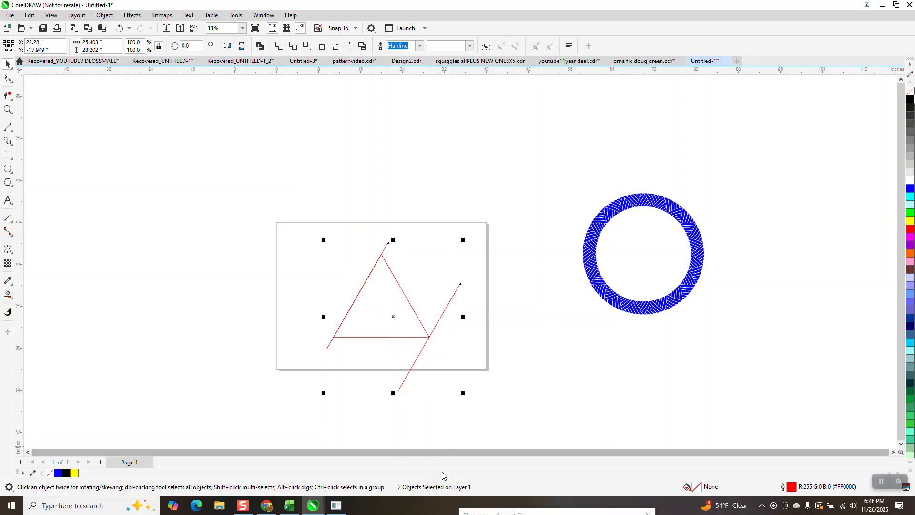
{"action": "left_click", "coordinate": [130, 16]}
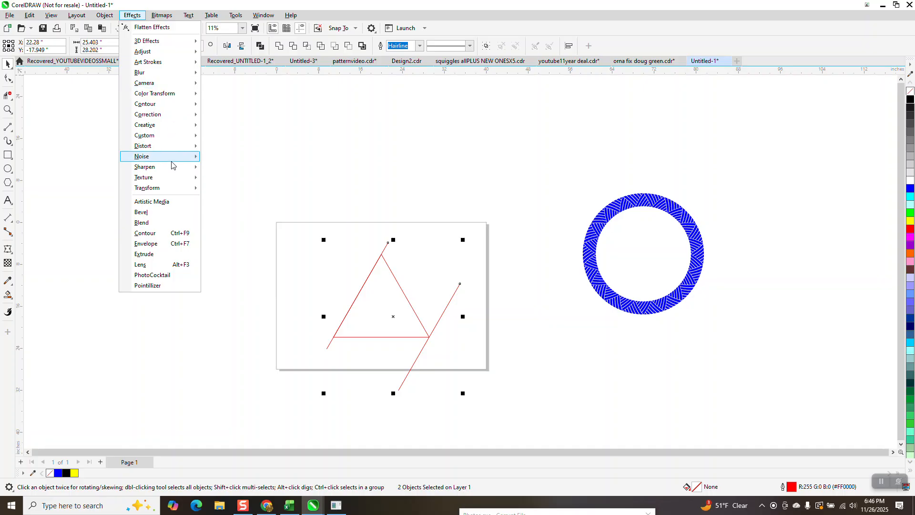
{"action": "left_click", "coordinate": [154, 224]}
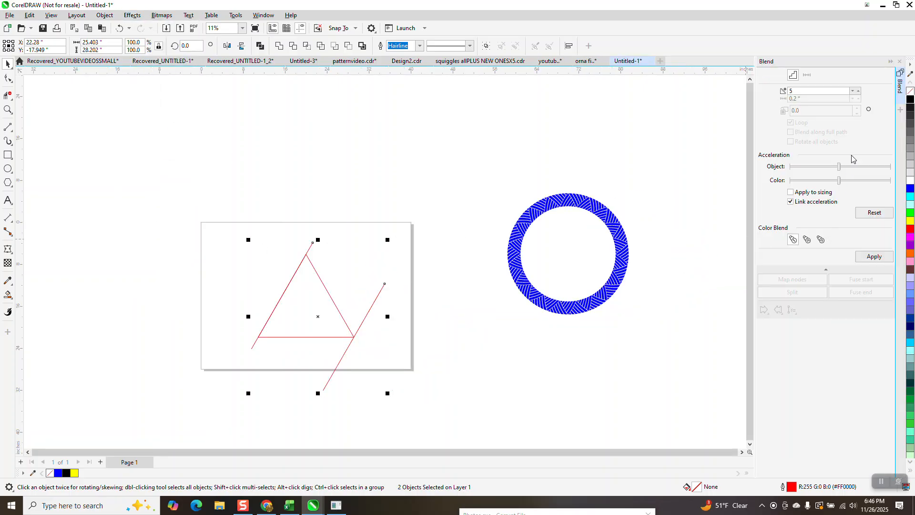
{"action": "left_click", "coordinate": [859, 90]}
{"action": "left_click", "coordinate": [859, 90]}
{"action": "left_click", "coordinate": [874, 256]}
{"action": "left_click", "coordinate": [376, 205]}
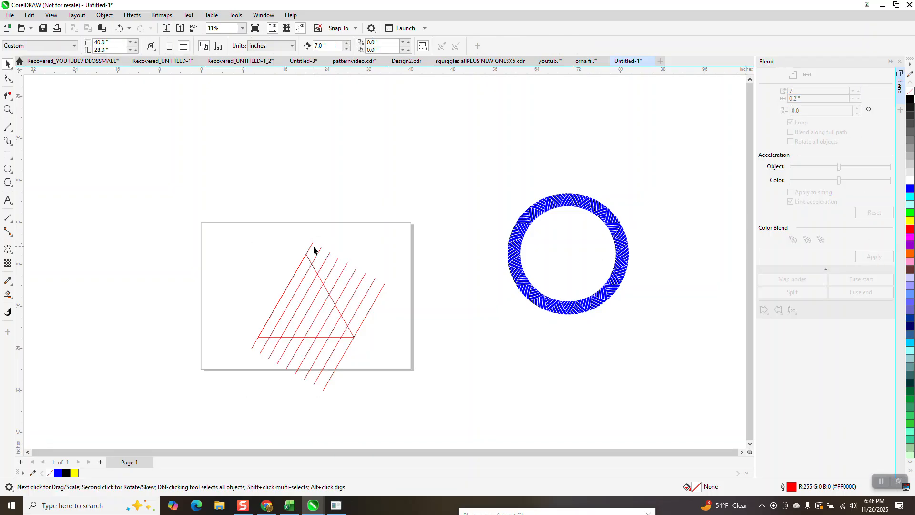
Select the triangle and all the blended lines and break the blend apart
{"action": "left_click", "coordinate": [359, 327]}
{"action": "left_click_drag", "start_coordinate": [194, 197], "coordinate": [412, 389]}
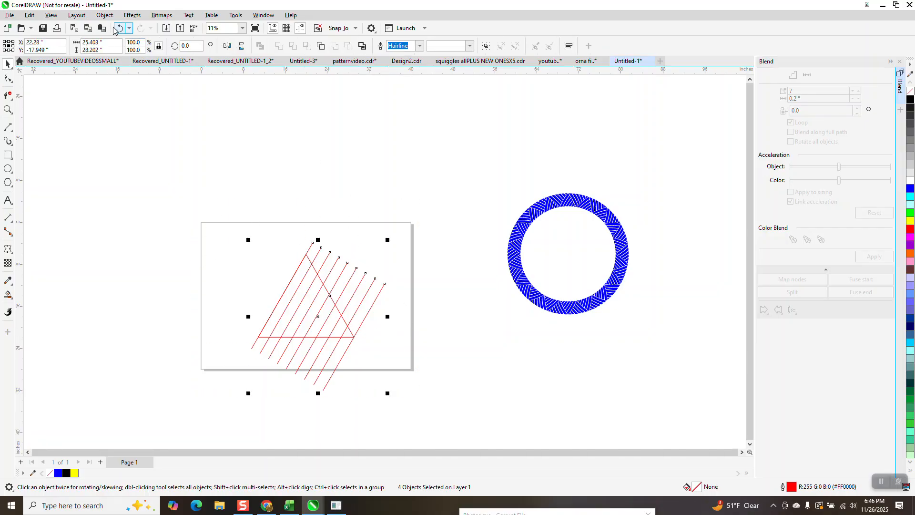
{"action": "left_click", "coordinate": [105, 15]}
{"action": "left_click", "coordinate": [152, 239]}
{"action": "left_click", "coordinate": [214, 207]}
Delete the two outermost original lines, on the triangle's left side and through its lower-right corner
{"action": "left_click", "coordinate": [311, 248]}
{"action": "key", "text": "Delete"}
{"action": "left_click", "coordinate": [382, 286]}
{"action": "key", "text": "Delete"}
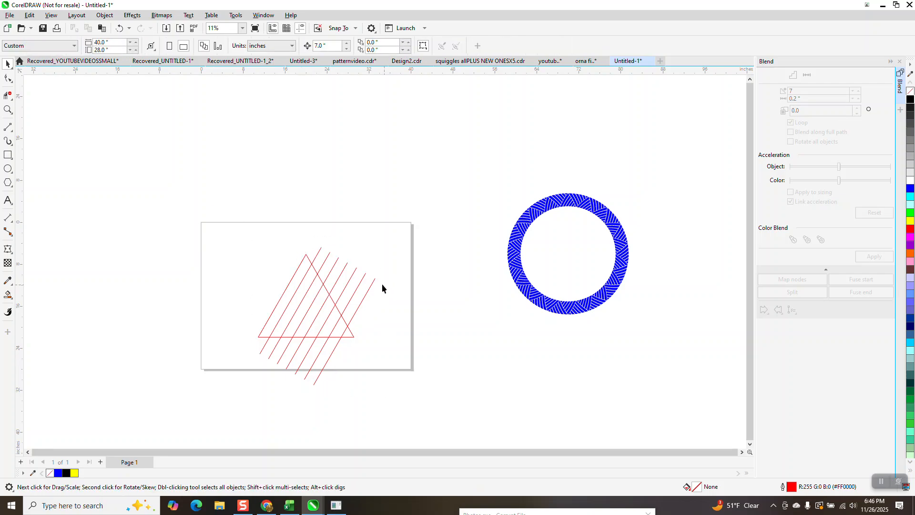
Ungroup the seven remaining diagonal lines
{"action": "left_click", "coordinate": [355, 276]}
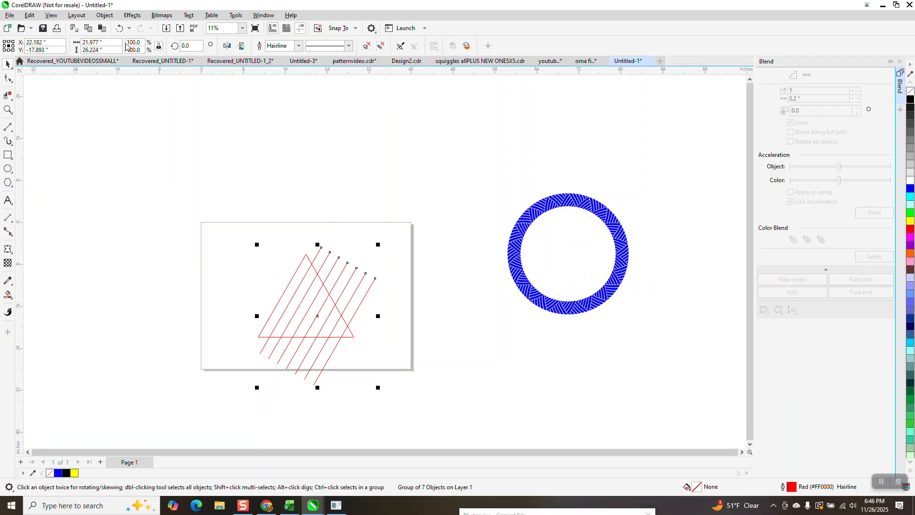
{"action": "left_click", "coordinate": [106, 16]}
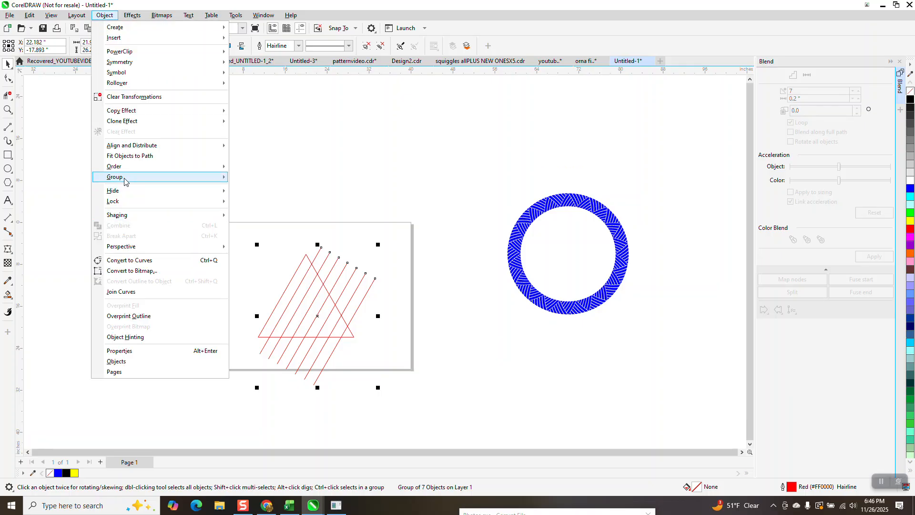
{"action": "mouse_move", "coordinate": [226, 177]}
{"action": "left_click", "coordinate": [255, 190]}
{"action": "left_click", "coordinate": [300, 261]}
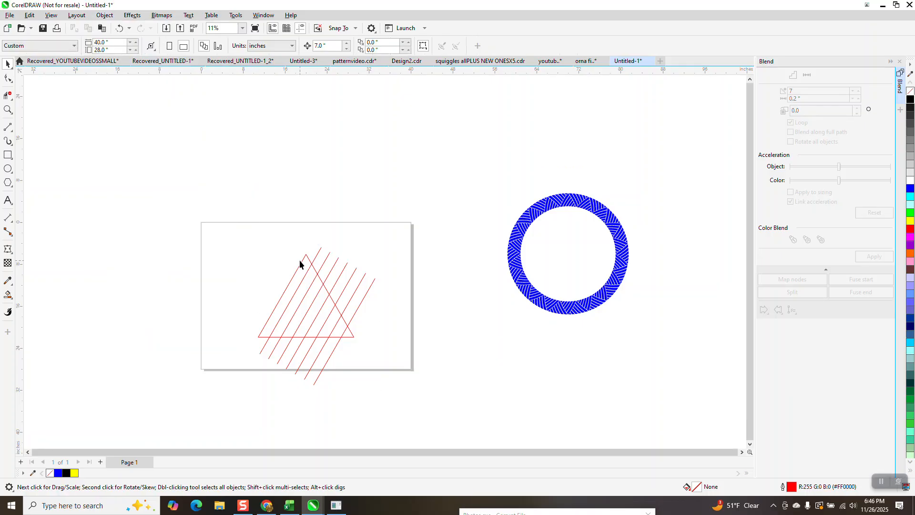
Move the triangle 28 inches to the left, clear of the diagonal lines
{"action": "left_click", "coordinate": [299, 263]}
{"action": "key", "text": "Left"}
{"action": "key", "text": "Left"}
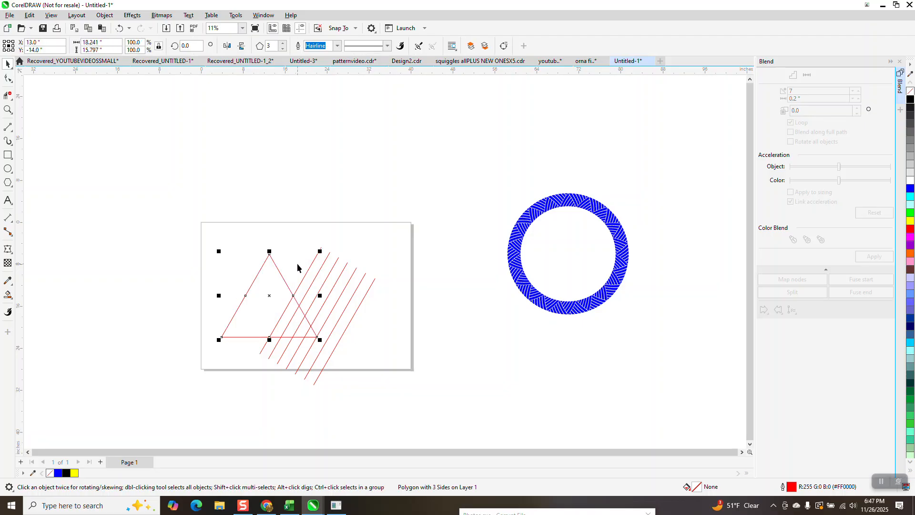
{"action": "key", "text": "Left"}
{"action": "key", "text": "Left"}
Try converting the hairline outlines of the seven diagonal lines to objects
{"action": "left_click_drag", "start_coordinate": [235, 222], "coordinate": [432, 395]}
{"action": "left_click", "coordinate": [104, 14]}
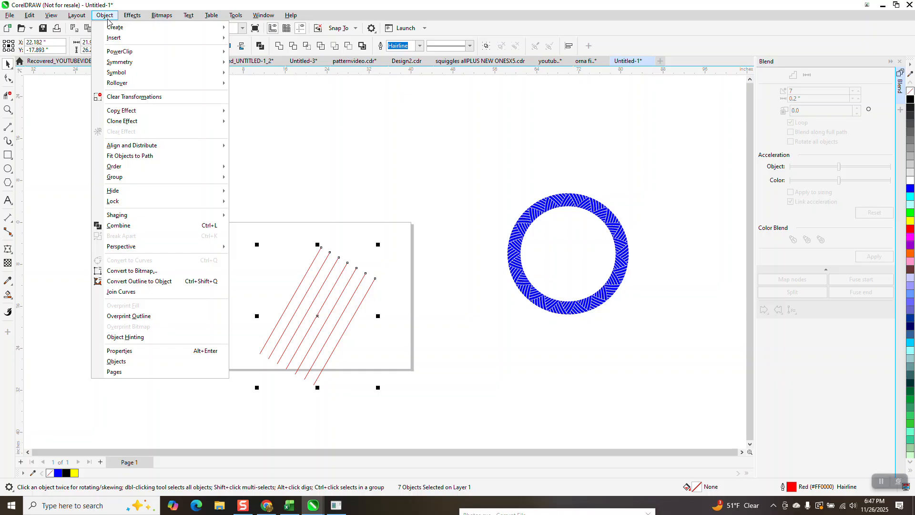
{"action": "left_click", "coordinate": [167, 280]}
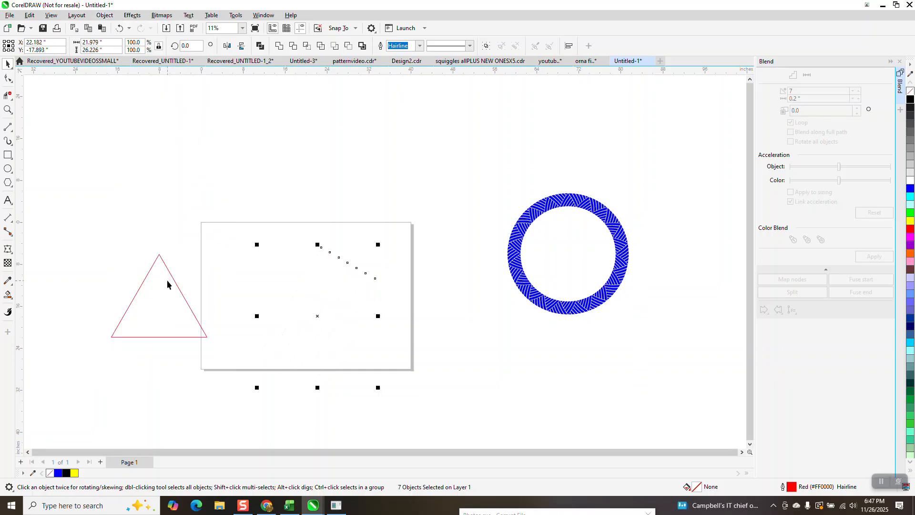
{"action": "left_click", "coordinate": [119, 28]}
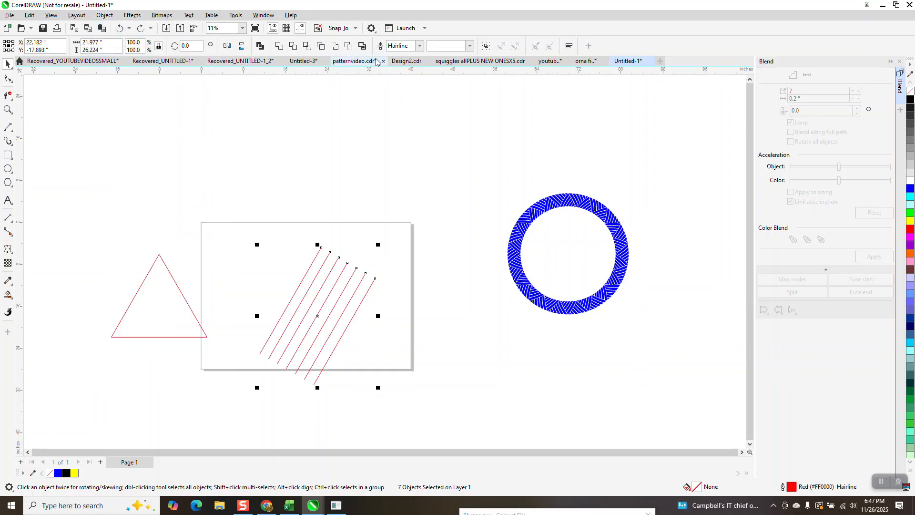
Set the outline width of the seven diagonal lines to 30 pt
{"action": "left_click", "coordinate": [420, 46]}
{"action": "left_click", "coordinate": [397, 153]}
{"action": "left_click_drag", "start_coordinate": [409, 46], "coordinate": [376, 54]}
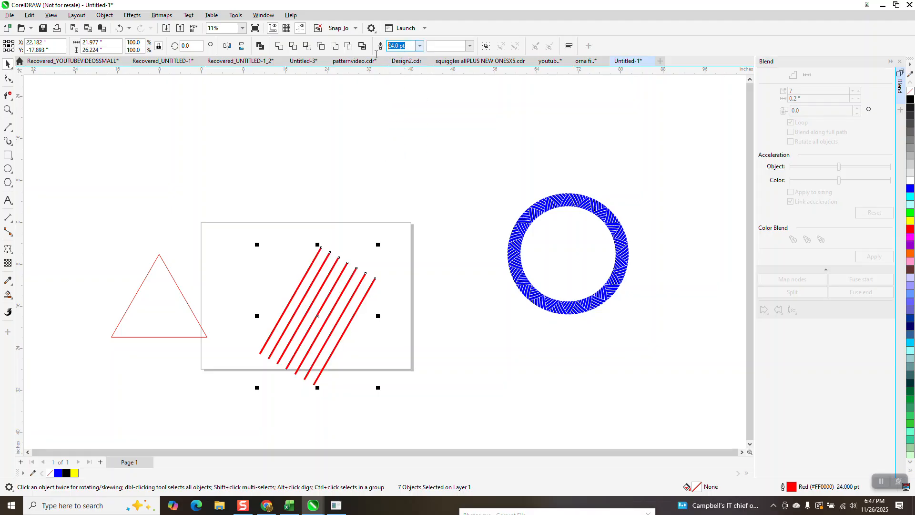
{"action": "type", "text": "25"}
{"action": "key", "text": "Return"}
{"action": "left_click_drag", "start_coordinate": [410, 46], "coordinate": [385, 48]}
{"action": "type", "text": "30"}
{"action": "key", "text": "Return"}
{"action": "left_click", "coordinate": [420, 46]}
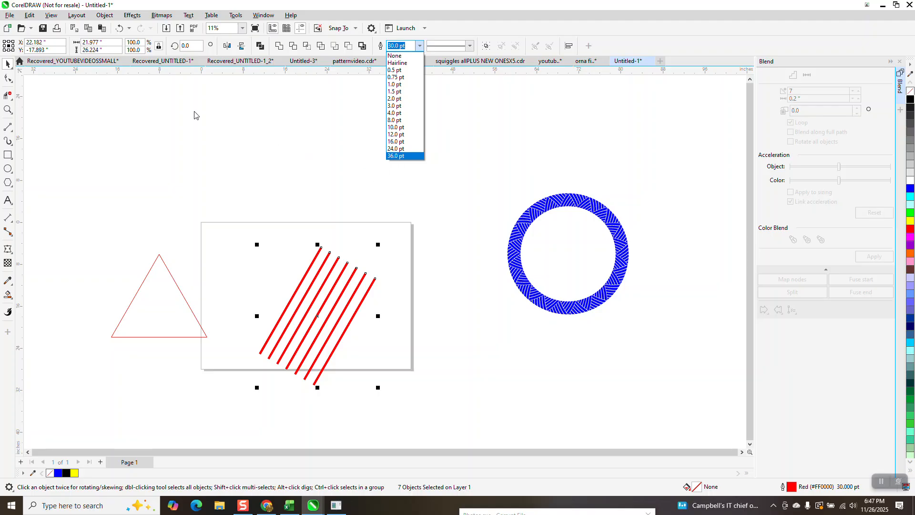
Convert the outlines of the seven thickened lines to objects
{"action": "left_click", "coordinate": [102, 16]}
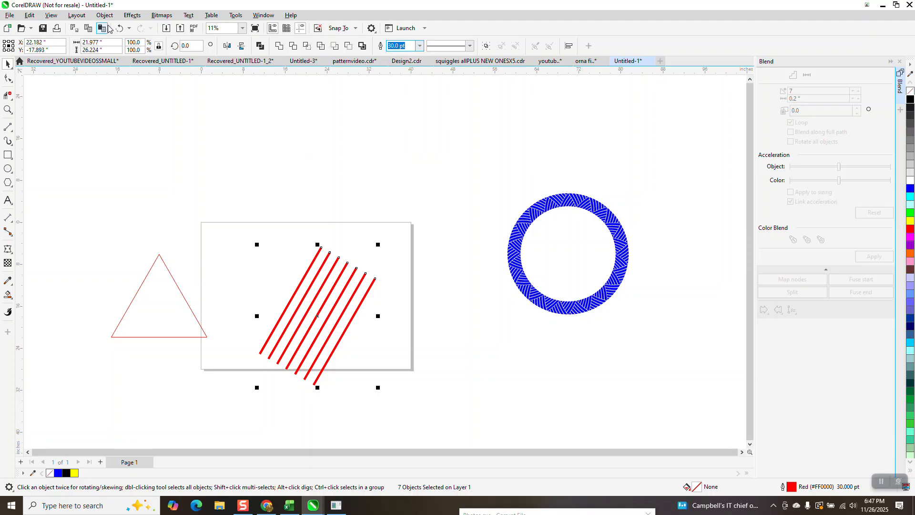
{"action": "left_click", "coordinate": [105, 15]}
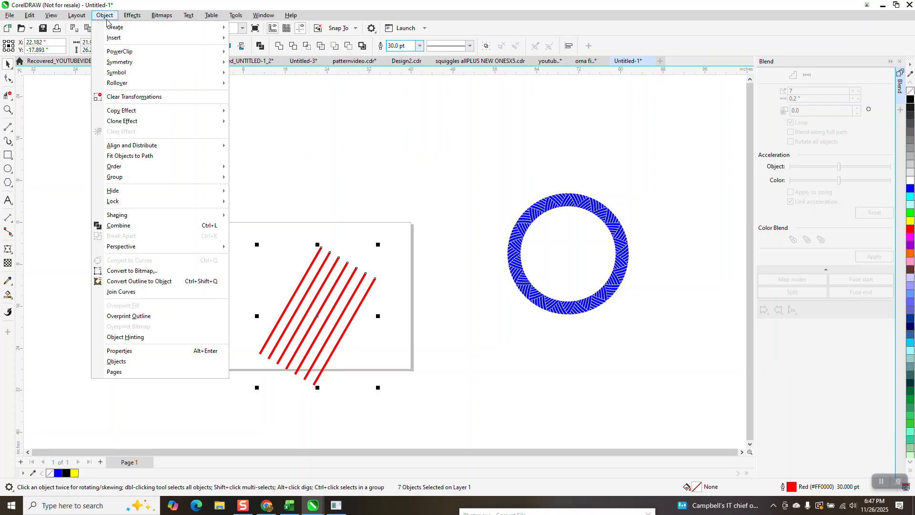
{"action": "left_click", "coordinate": [138, 282]}
Move the triangle 28 inches to the right, back over the red bars
{"action": "left_click", "coordinate": [176, 284]}
{"action": "key", "text": "Right"}
{"action": "key", "text": "Right"}
{"action": "key", "text": "Right"}
{"action": "key", "text": "Right"}
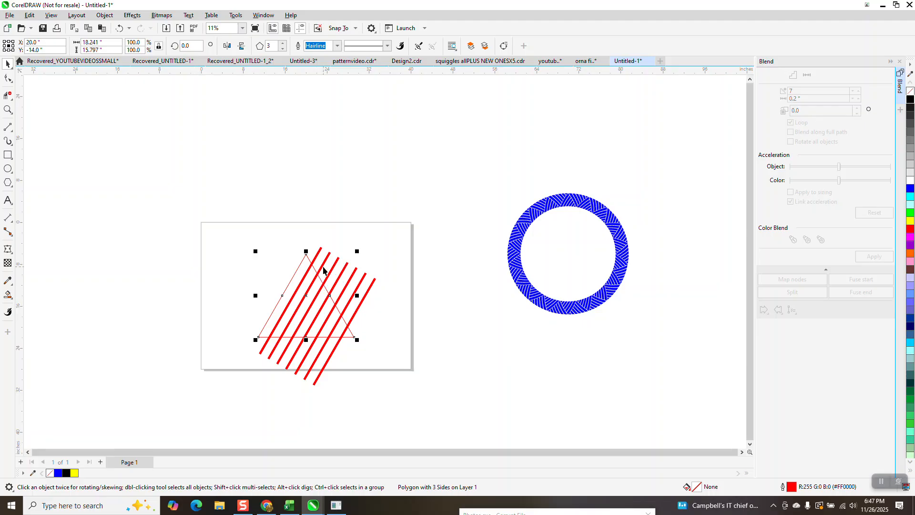
Smart Fill every section of the triangle between the red bars with blue and no outline
{"action": "left_click", "coordinate": [8, 298]}
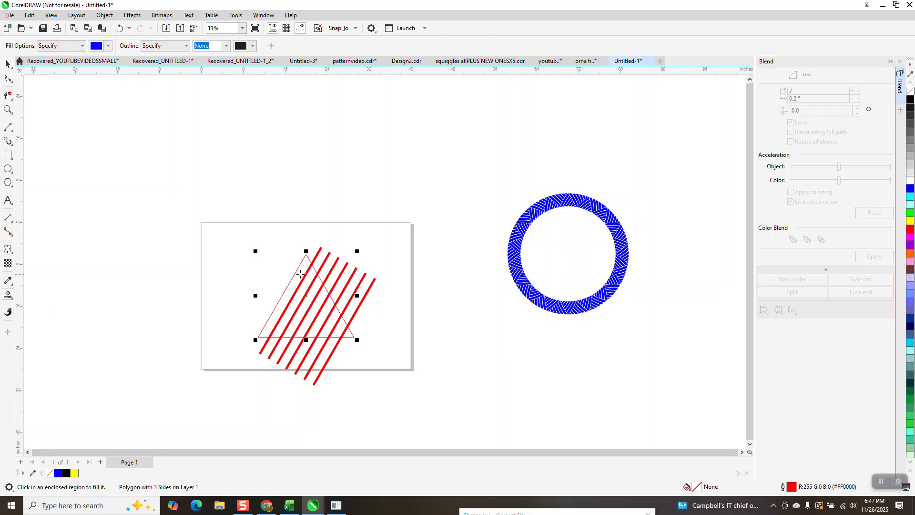
{"action": "left_click", "coordinate": [299, 270]}
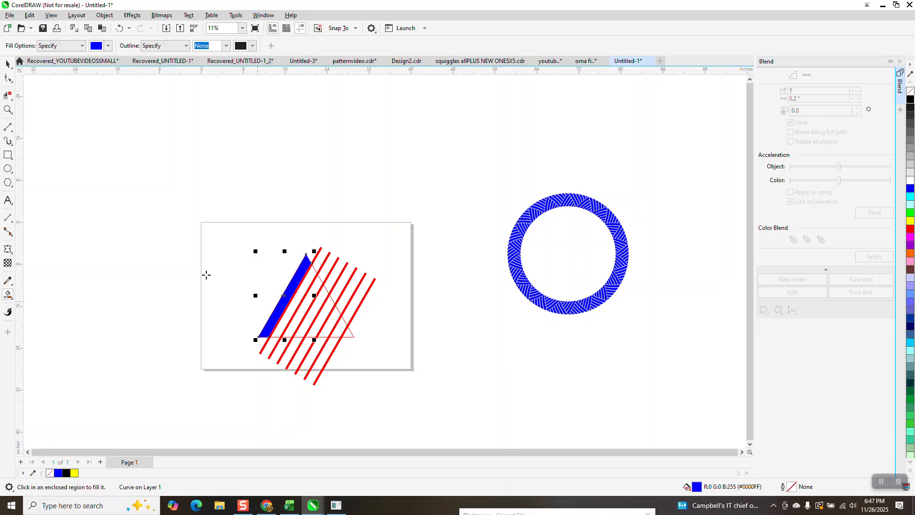
{"action": "left_click", "coordinate": [7, 110]}
{"action": "left_click_drag", "start_coordinate": [191, 225], "coordinate": [465, 419]}
{"action": "left_click", "coordinate": [8, 296]}
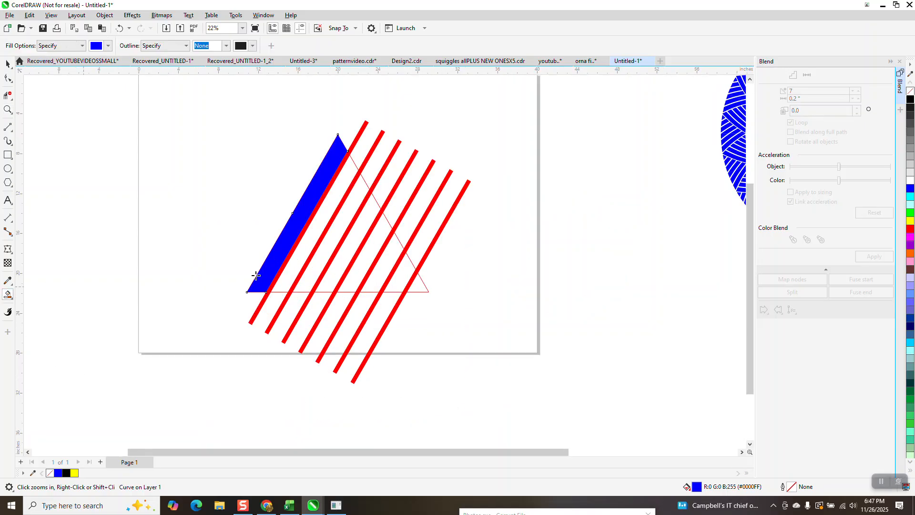
{"action": "left_click", "coordinate": [329, 219]}
{"action": "left_click", "coordinate": [340, 220]}
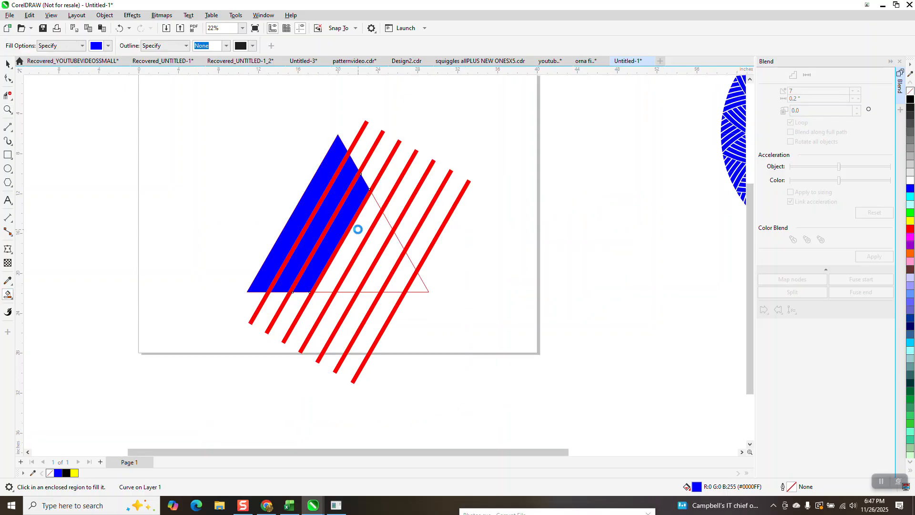
{"action": "left_click", "coordinate": [359, 229]}
{"action": "left_click", "coordinate": [373, 242]}
{"action": "left_click", "coordinate": [393, 257]}
{"action": "left_click", "coordinate": [403, 275]}
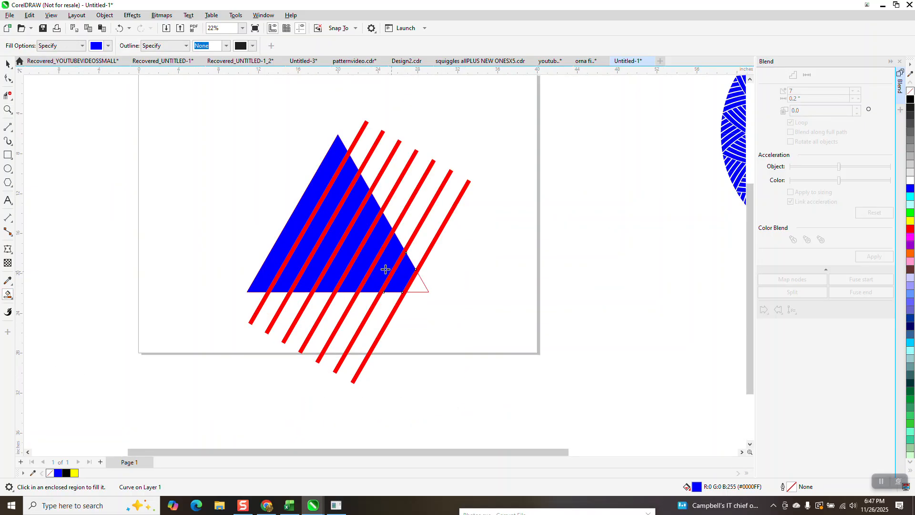
{"action": "left_click", "coordinate": [422, 287]}
Delete all seven red diagonal bars so that only the blue strips of the triangle are left
{"action": "left_click", "coordinate": [7, 64]}
{"action": "left_click", "coordinate": [380, 137]}
{"action": "key", "text": "Delete"}
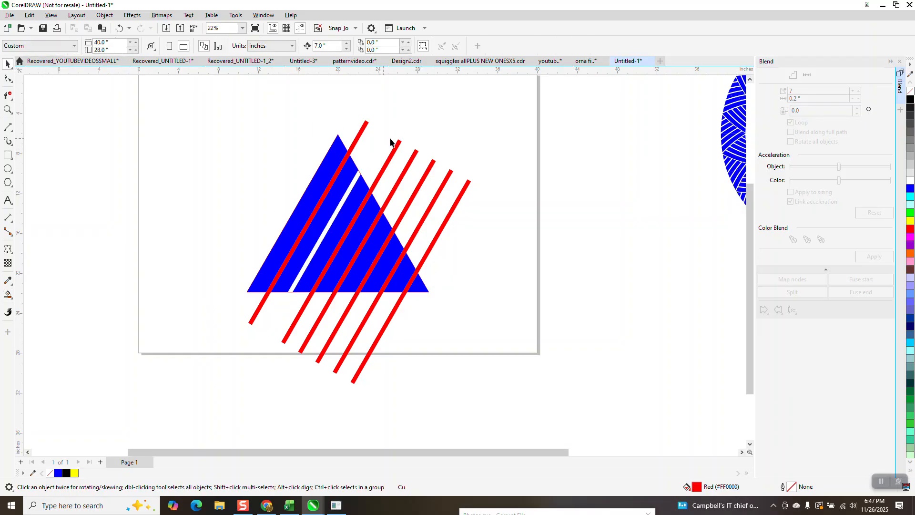
{"action": "left_click", "coordinate": [366, 125]}
{"action": "key", "text": "Delete"}
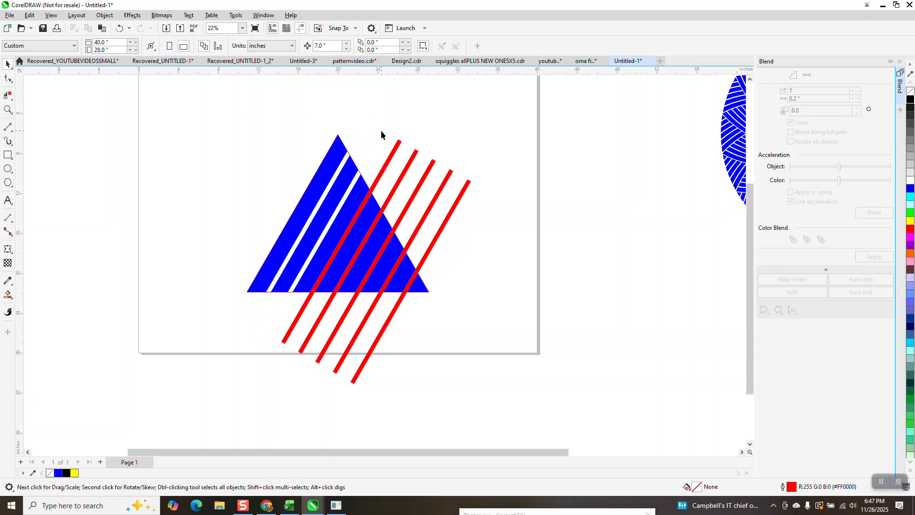
{"action": "left_click_drag", "start_coordinate": [382, 130], "coordinate": [439, 183]}
{"action": "left_click", "coordinate": [397, 152]}
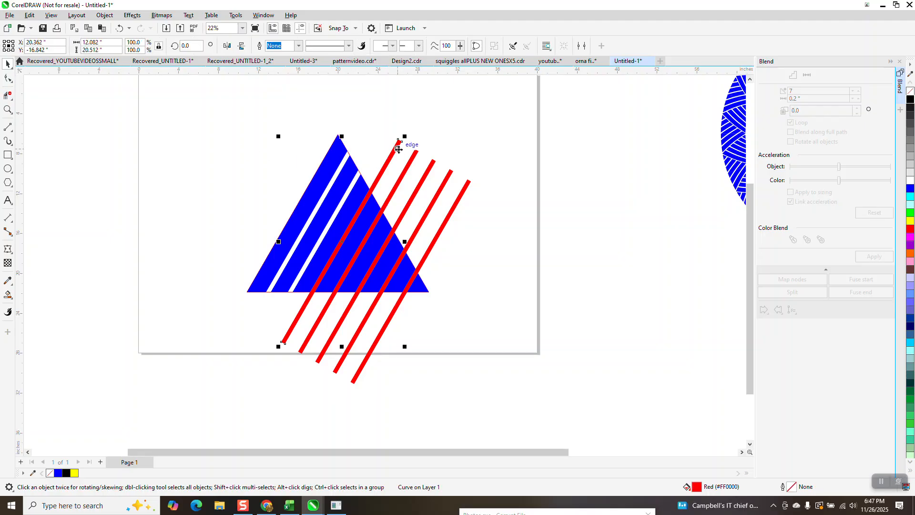
{"action": "key", "text": "Delete"}
{"action": "left_click", "coordinate": [413, 163]}
{"action": "key", "text": "Delete"}
{"action": "left_click", "coordinate": [429, 169]}
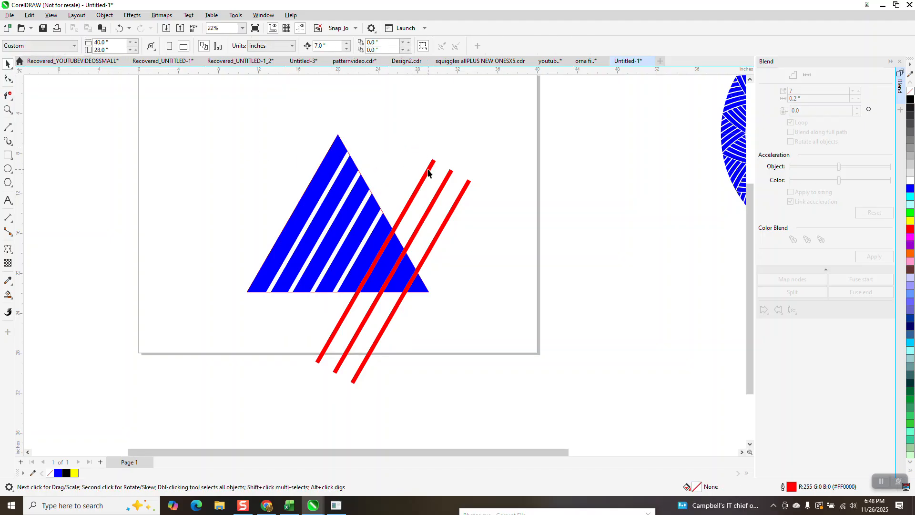
{"action": "key", "text": "Delete"}
{"action": "left_click", "coordinate": [441, 191]}
{"action": "key", "text": "Delete"}
{"action": "left_click", "coordinate": [457, 204]}
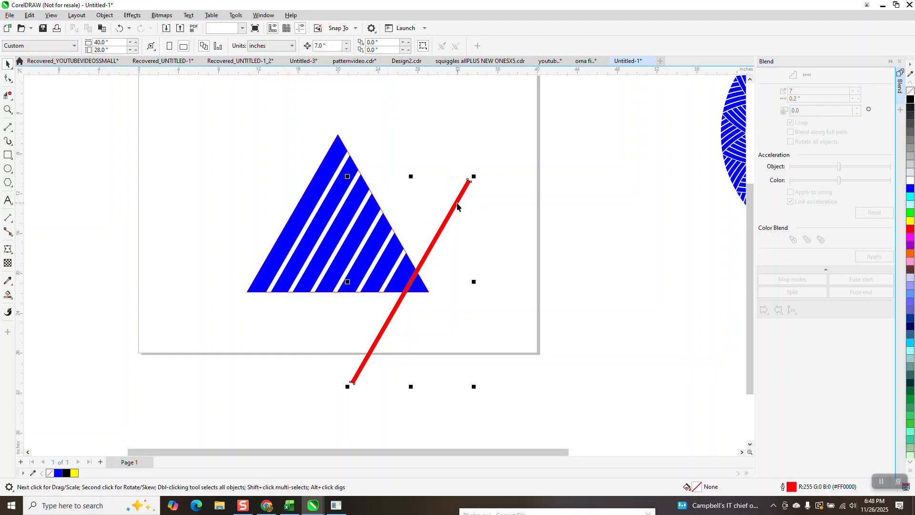
{"action": "key", "text": "Delete"}
Remove the outlines of all the triangle pieces and center them on the page as one group
{"action": "left_click_drag", "start_coordinate": [213, 110], "coordinate": [451, 312]}
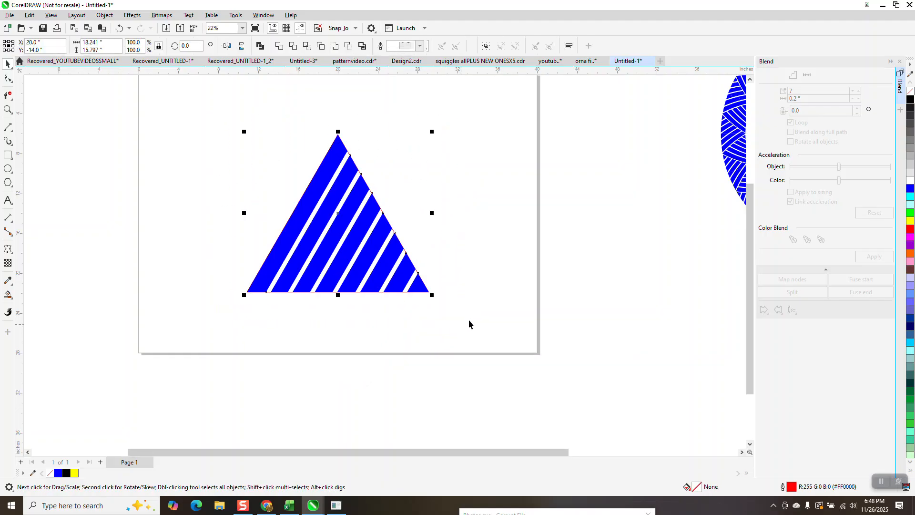
{"action": "right_click", "coordinate": [911, 92]}
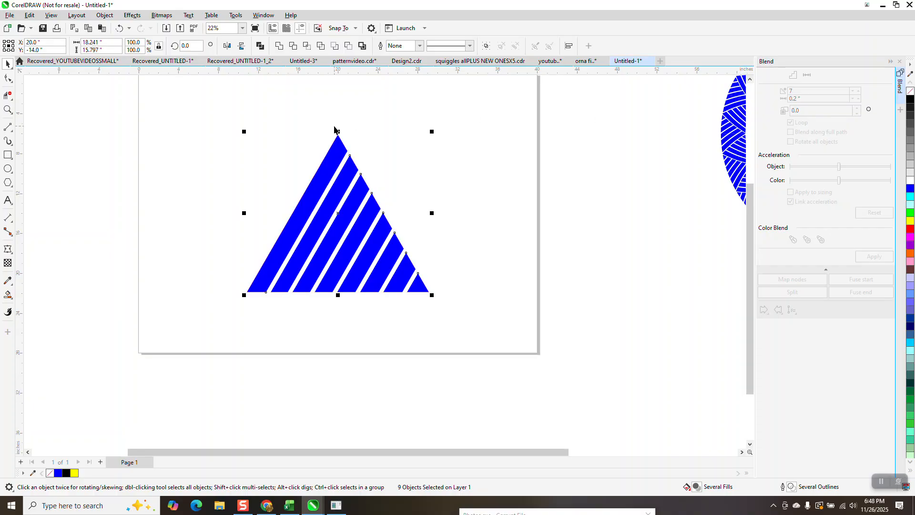
{"action": "key", "text": "ctrl+g"}
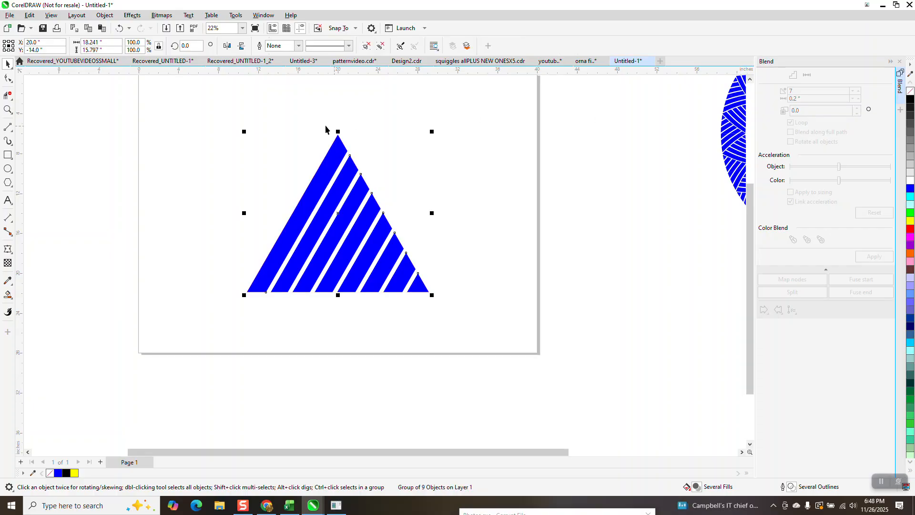
{"action": "left_click_drag", "start_coordinate": [323, 223], "coordinate": [337, 222]}
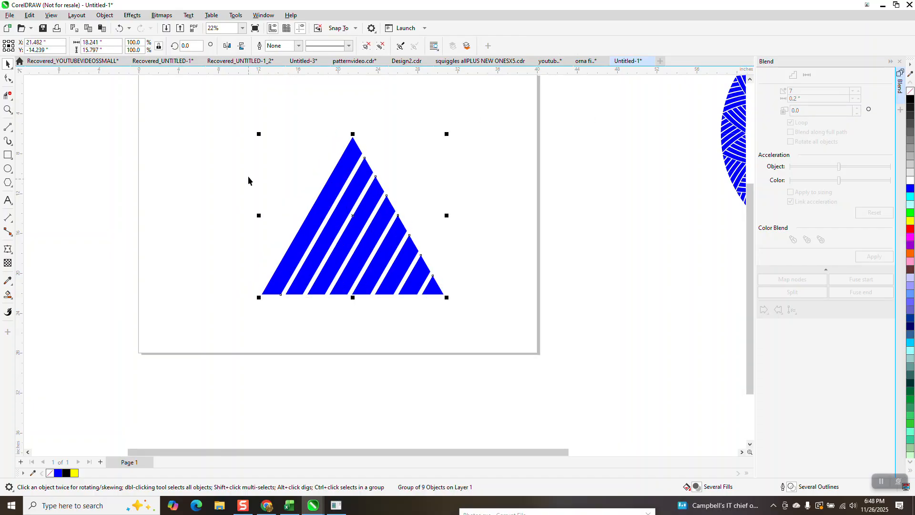
{"action": "key", "text": "p"}
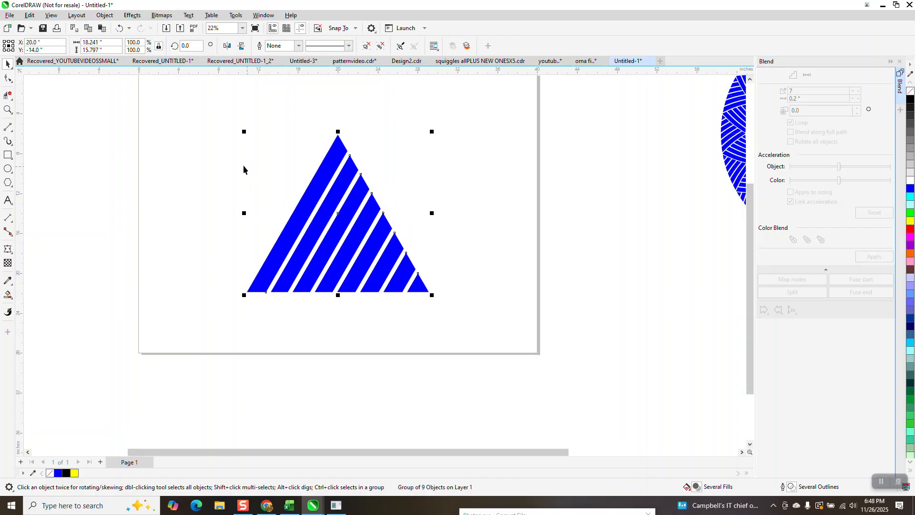
Change the striped triangle group to no fill with a black outline
{"action": "left_click", "coordinate": [8, 127]}
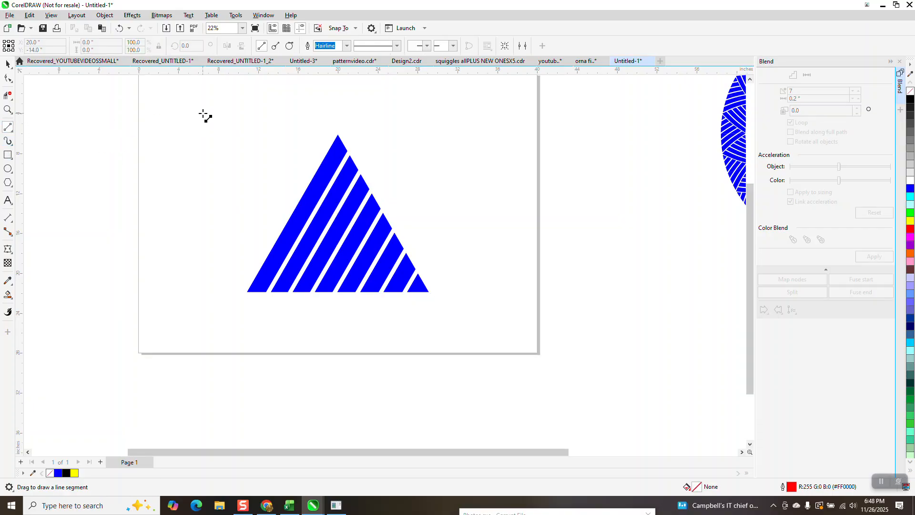
{"action": "left_click", "coordinate": [8, 64]}
{"action": "left_click_drag", "start_coordinate": [278, 224], "coordinate": [529, 356]}
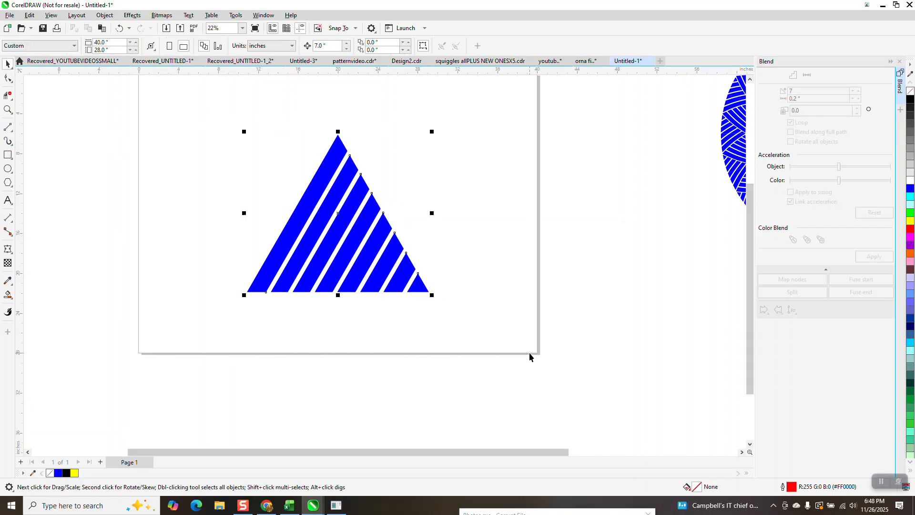
{"action": "left_click", "coordinate": [910, 90]}
{"action": "right_click", "coordinate": [911, 99]}
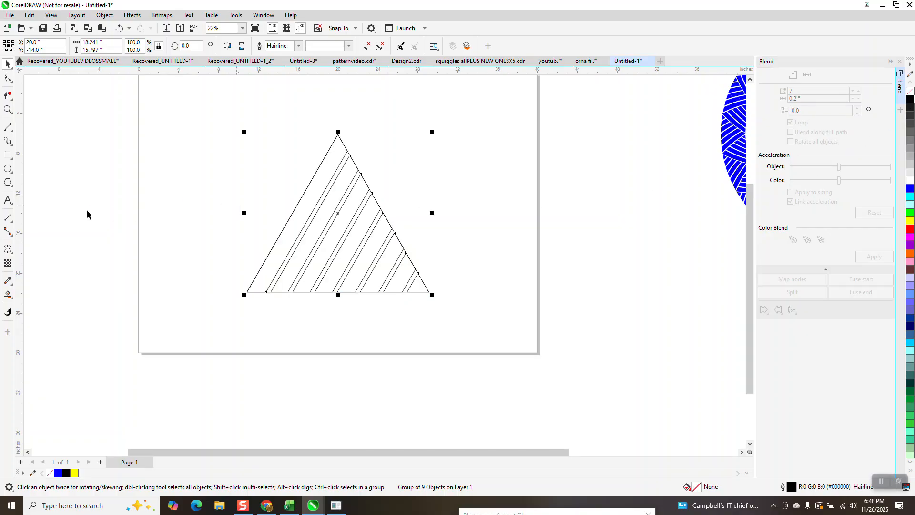
Draw a vertical line about 22 inches tall and center it on the page, through the triangle
{"action": "left_click", "coordinate": [8, 127]}
{"action": "left_click_drag", "start_coordinate": [231, 106], "coordinate": [239, 325]}
{"action": "key", "text": "p"}
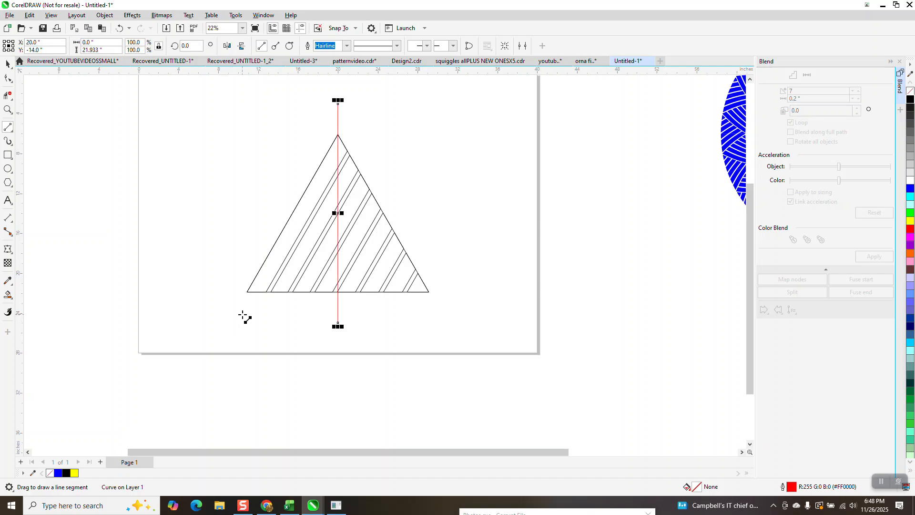
Set the nudge distance to 15 inches and place a duplicate of the triangle 30 inches to the right
{"action": "left_click", "coordinate": [8, 64]}
{"action": "left_click", "coordinate": [210, 89]}
{"action": "left_click", "coordinate": [319, 45]}
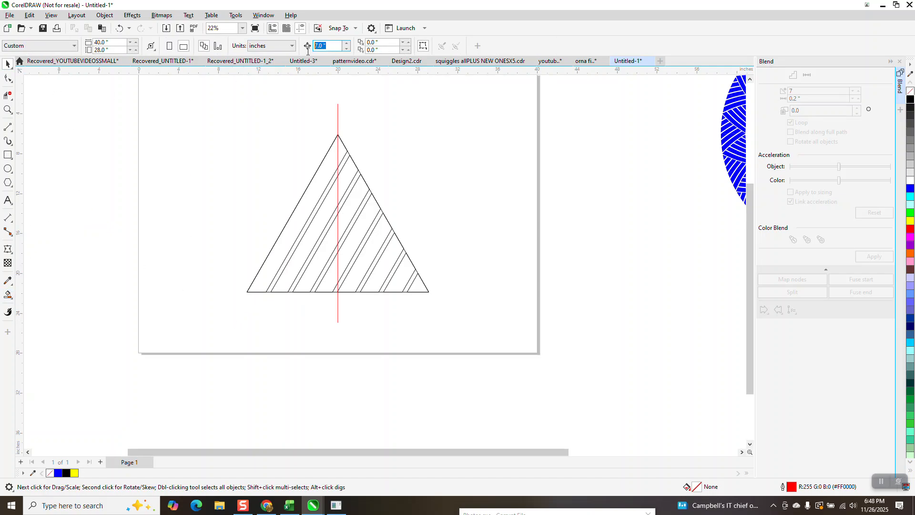
{"action": "type", "text": "15"}
{"action": "left_click", "coordinate": [365, 195]}
{"action": "key", "text": "KP_Add"}
{"action": "key", "text": "Right"}
{"action": "key", "text": "Right"}
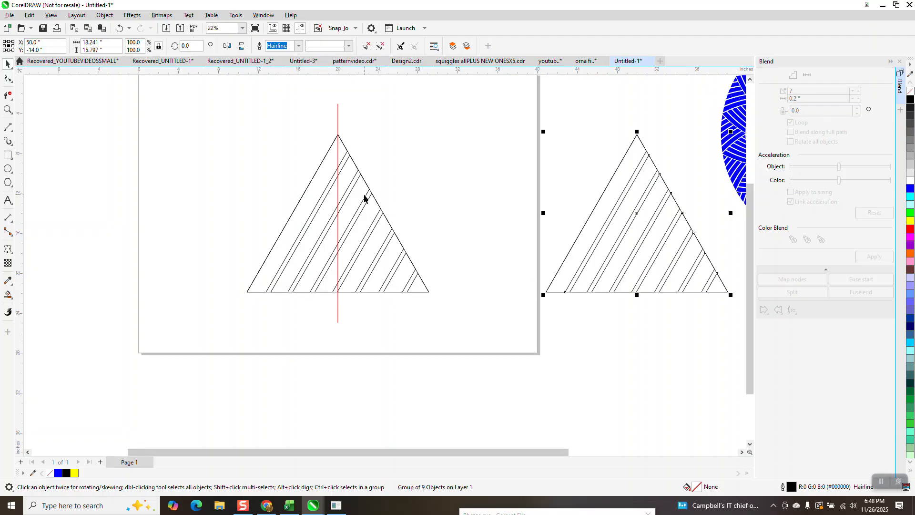
Try to Smart Fill the first strip of the centered triangle with blue
{"action": "left_click", "coordinate": [7, 297]}
{"action": "left_click", "coordinate": [271, 265]}
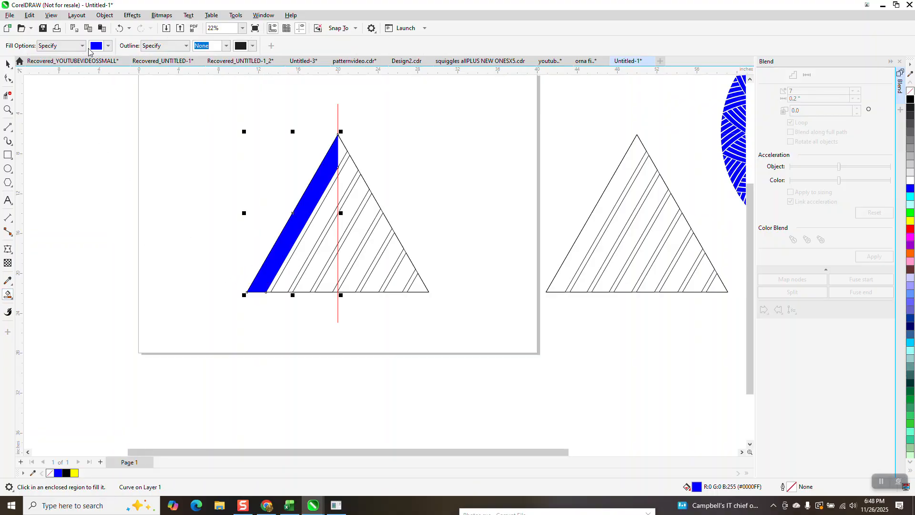
{"action": "left_click", "coordinate": [119, 28]}
Group the centered outlined triangle with the vertical line running through it
{"action": "left_click", "coordinate": [7, 64]}
{"action": "left_click_drag", "start_coordinate": [221, 82], "coordinate": [465, 338]}
{"action": "key", "text": "ctrl+g"}
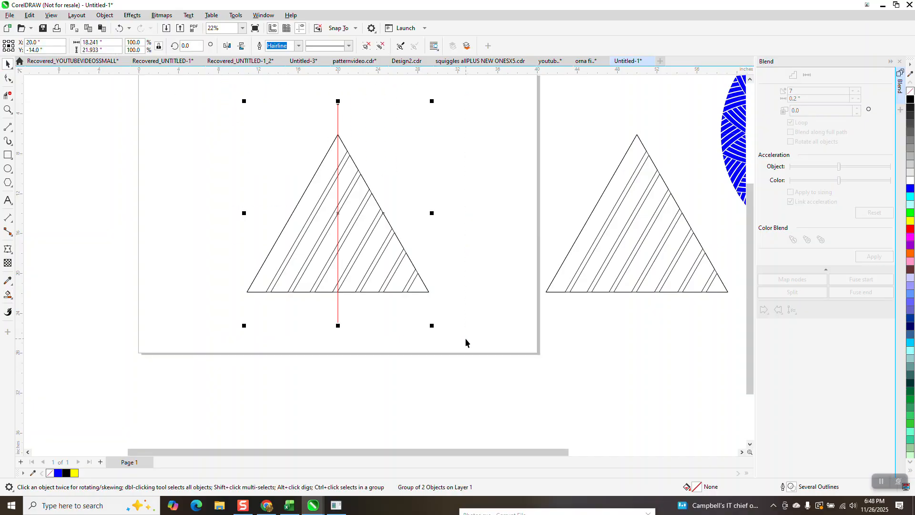
Smart Fill the four strips left of the vertical line with blue and move them 15 inches to the left
{"action": "left_click", "coordinate": [305, 221]}
{"action": "left_click", "coordinate": [314, 225]}
{"action": "left_click", "coordinate": [327, 244]}
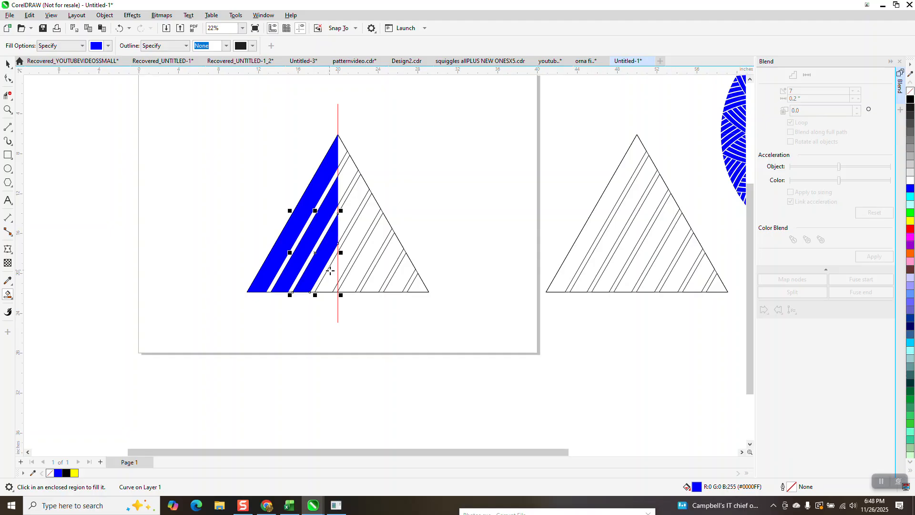
{"action": "left_click", "coordinate": [330, 271]}
{"action": "key", "text": "space"}
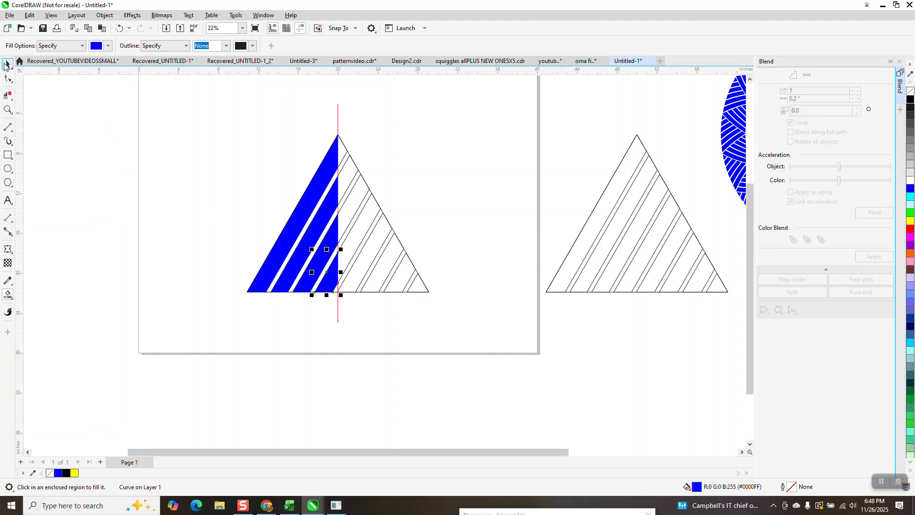
{"action": "left_click_drag", "start_coordinate": [226, 118], "coordinate": [357, 307]}
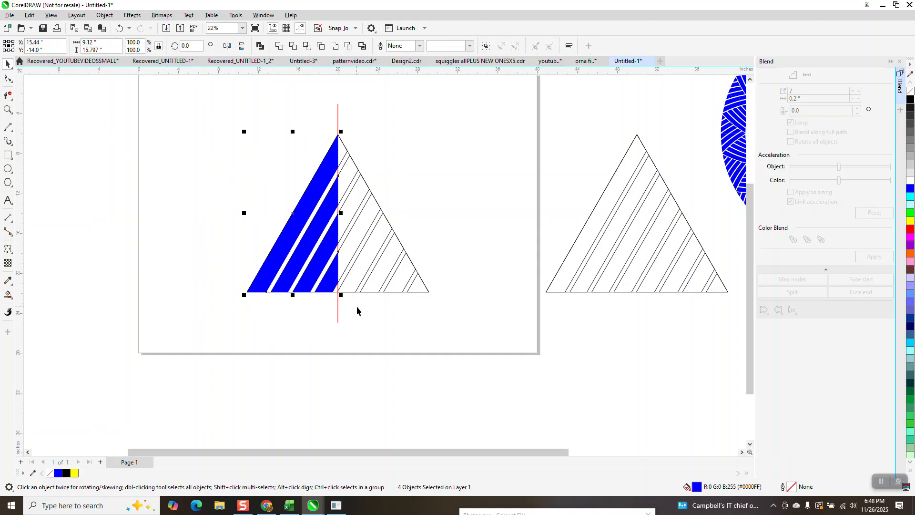
{"action": "key", "text": "Left"}
Smart Fill the eight strip sections right of the vertical line with blue
{"action": "left_click", "coordinate": [8, 295]}
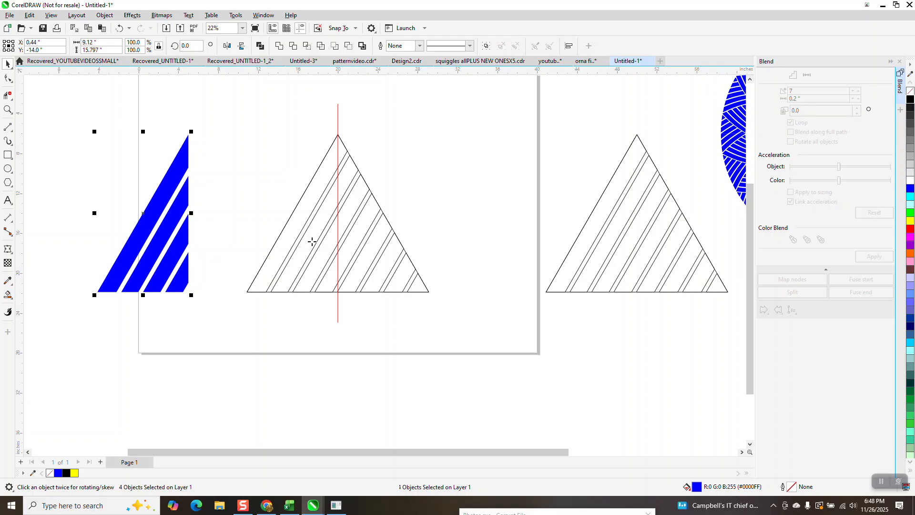
{"action": "left_click", "coordinate": [341, 154]}
{"action": "left_click", "coordinate": [351, 173]}
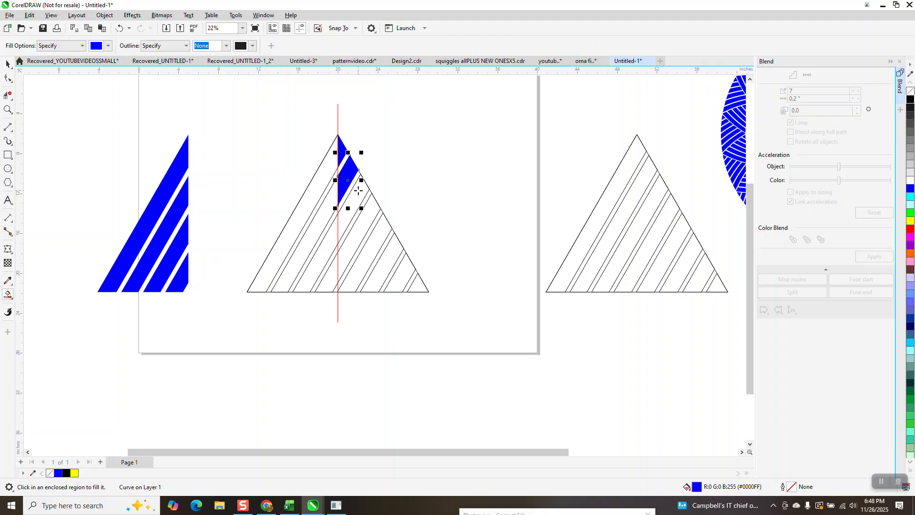
{"action": "left_click", "coordinate": [356, 190]}
{"action": "left_click", "coordinate": [370, 215]}
{"action": "left_click", "coordinate": [382, 239]}
{"action": "left_click", "coordinate": [393, 255]}
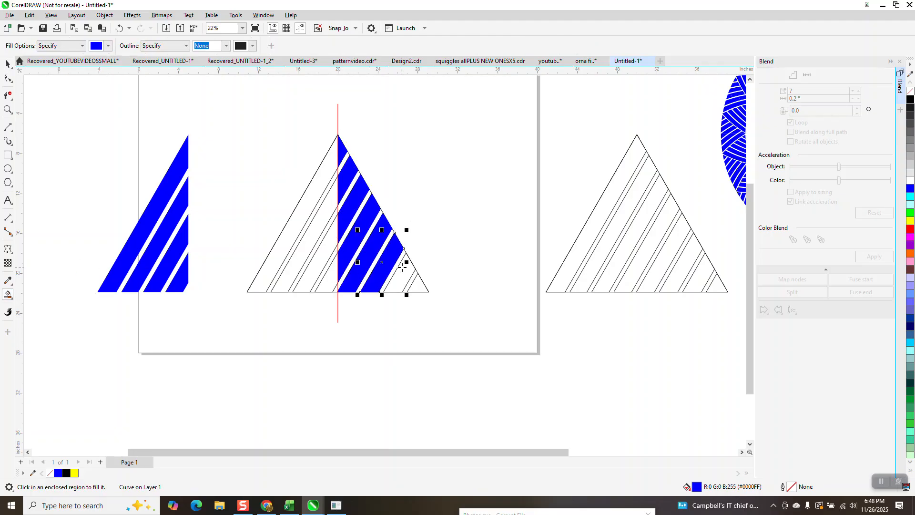
{"action": "left_click", "coordinate": [408, 267]}
{"action": "left_click", "coordinate": [418, 284]}
Delete the centered outlined triangle with its vertical line, and group the eight blue pieces of the right half
{"action": "left_click", "coordinate": [11, 68]}
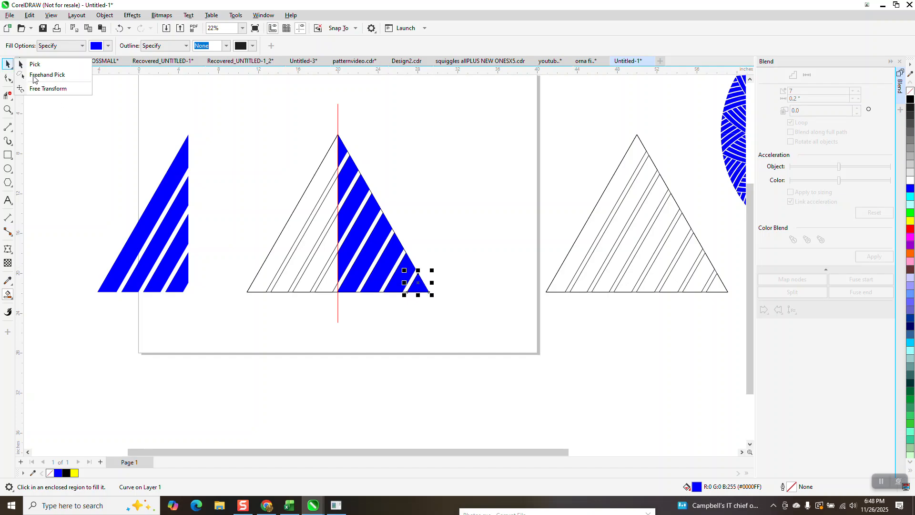
{"action": "left_click", "coordinate": [339, 118]}
{"action": "key", "text": "ctrl+z"}
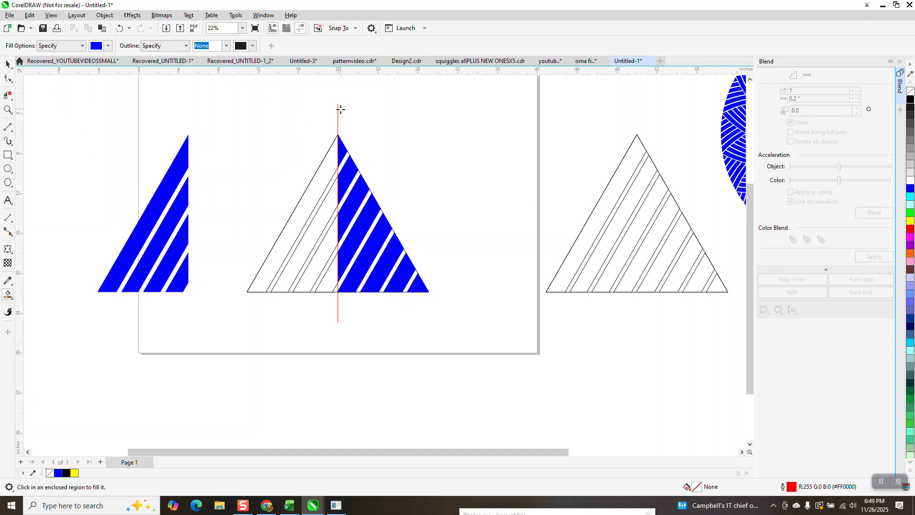
{"action": "left_click", "coordinate": [8, 63]}
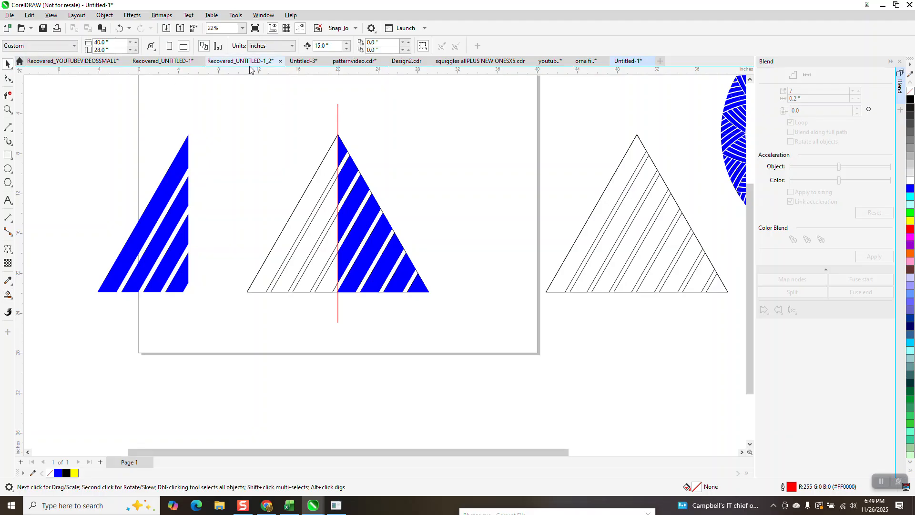
{"action": "left_click", "coordinate": [337, 113]}
{"action": "key", "text": "Delete"}
{"action": "left_click_drag", "start_coordinate": [294, 109], "coordinate": [451, 337]}
{"action": "key", "text": "ctrl+g"}
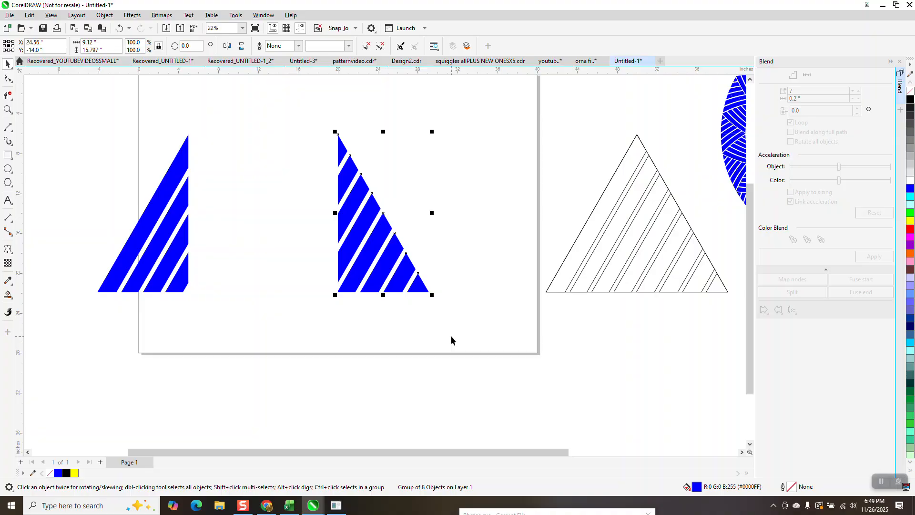
Recolor both striped half-triangles with a black fill
{"action": "scroll", "coordinate": [456, 276], "scroll_direction": "down", "scroll_amount": 2}
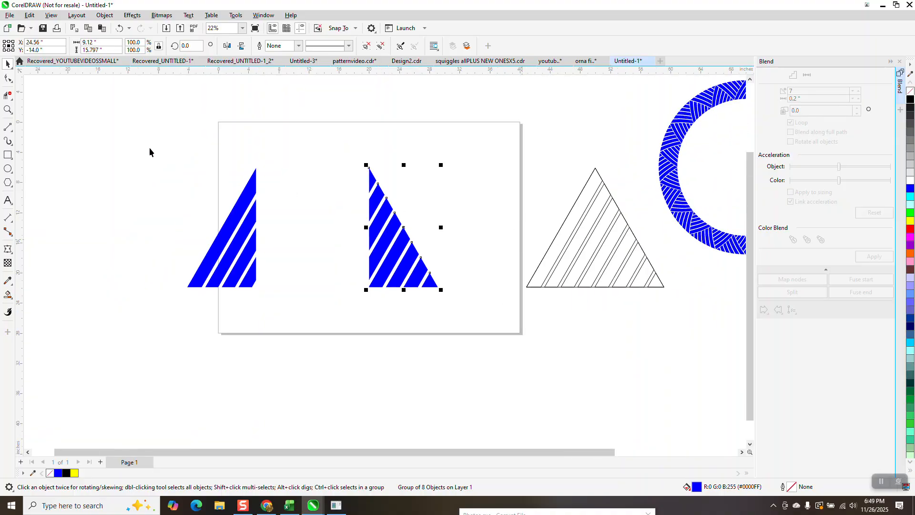
{"action": "key", "text": "ctrl+u"}
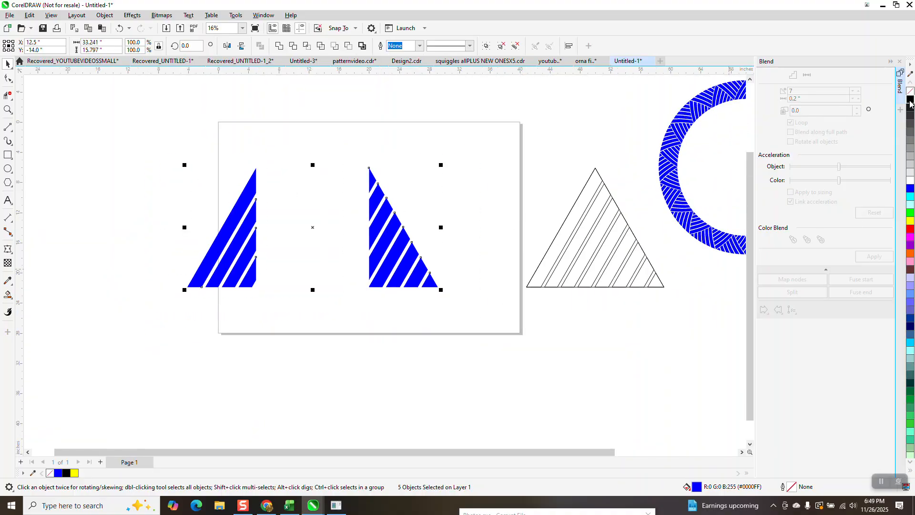
{"action": "left_click", "coordinate": [910, 100]}
Try to fill the outlined triangle duplicate with black
{"action": "left_click", "coordinate": [613, 223]}
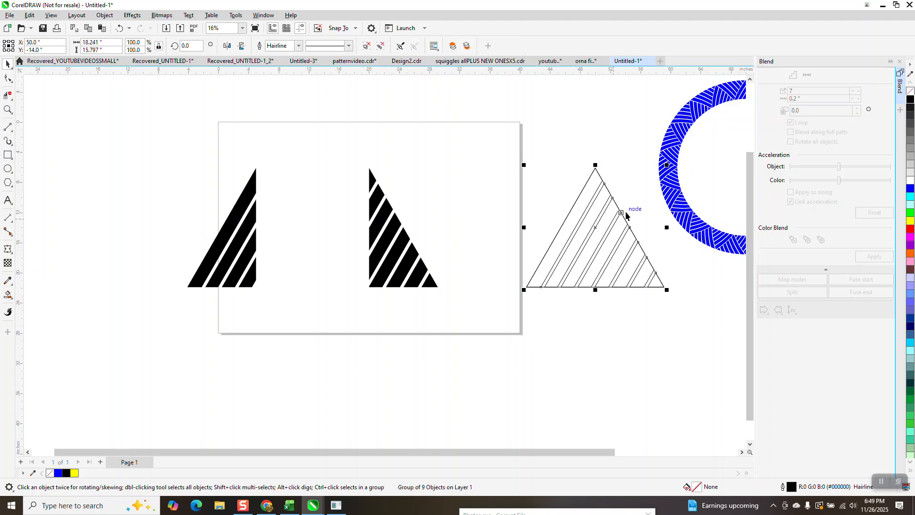
{"action": "left_click", "coordinate": [911, 100]}
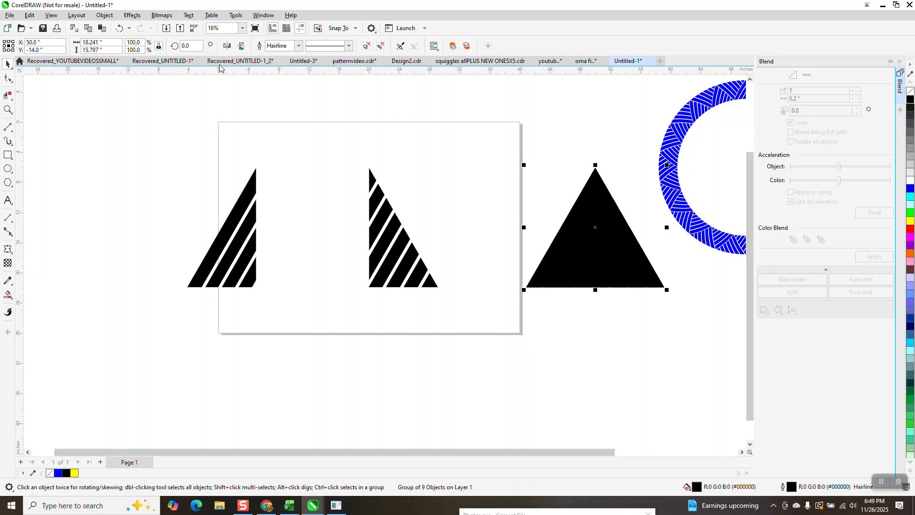
{"action": "left_click", "coordinate": [119, 28]}
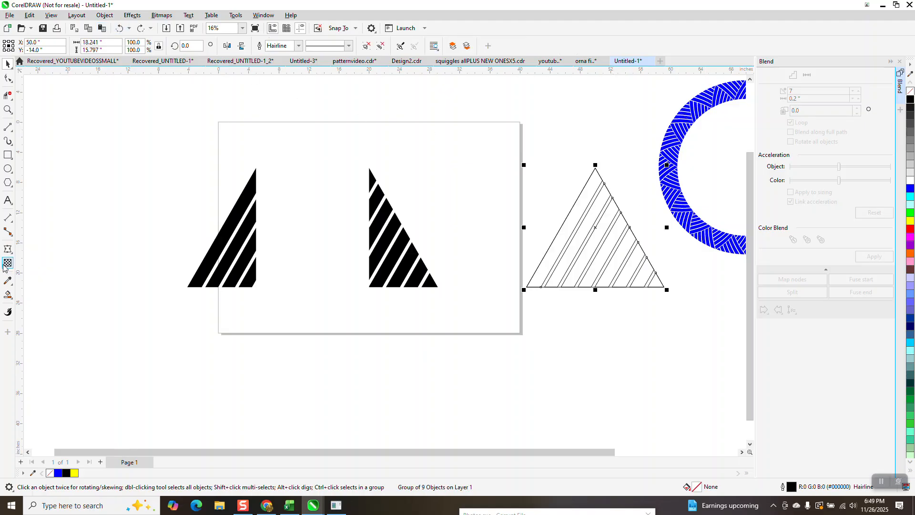
Smart Fill the eight diagonal strips of the outlined triangle with black and no outline
{"action": "left_click", "coordinate": [12, 300]}
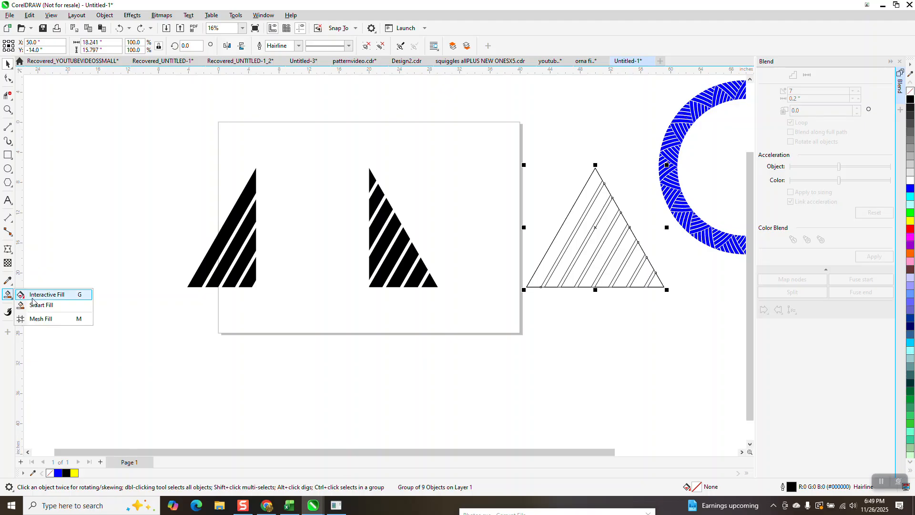
{"action": "left_click", "coordinate": [19, 304]}
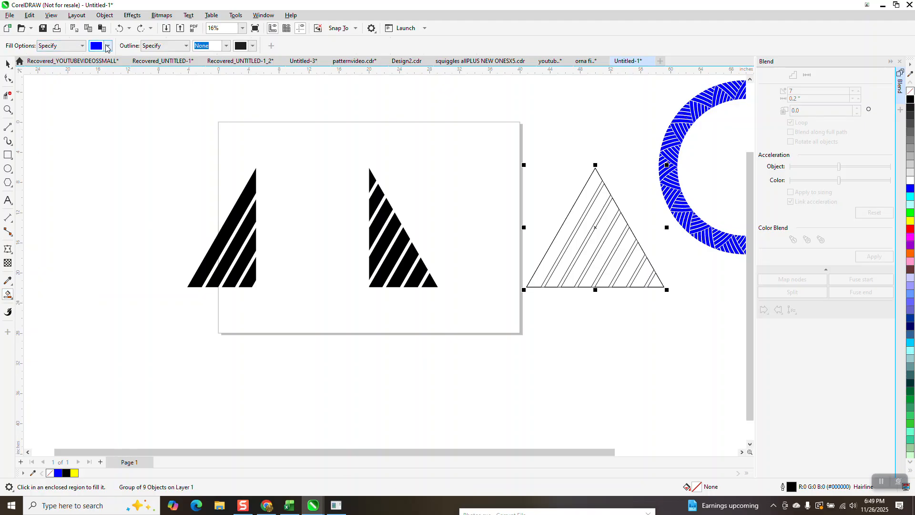
{"action": "left_click", "coordinate": [107, 45]}
{"action": "left_click", "coordinate": [103, 94]}
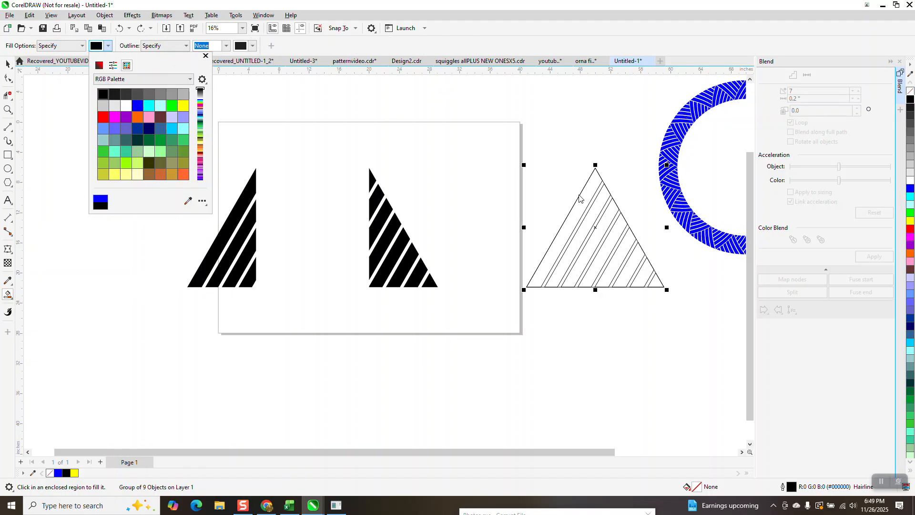
{"action": "left_click", "coordinate": [582, 199]}
{"action": "left_click", "coordinate": [584, 198]}
{"action": "left_click", "coordinate": [601, 206]}
{"action": "left_click", "coordinate": [610, 212]}
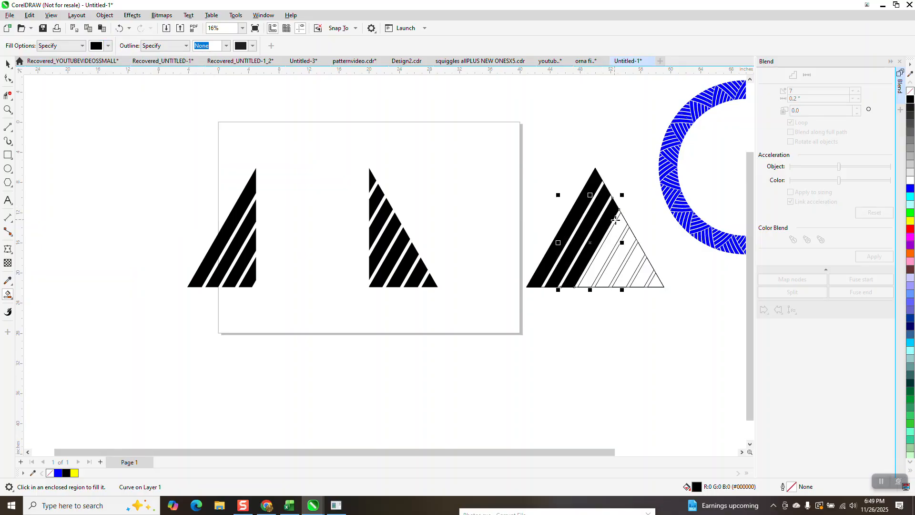
{"action": "left_click", "coordinate": [621, 228]}
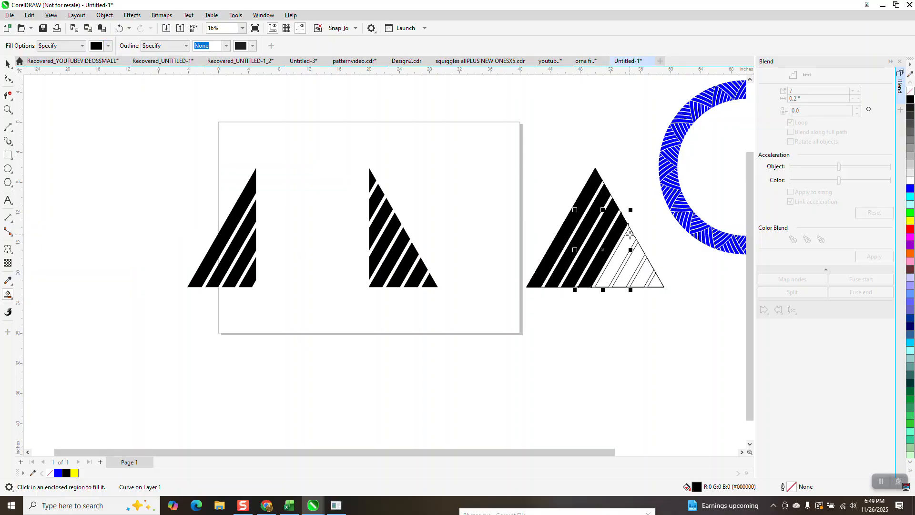
{"action": "left_click", "coordinate": [631, 234]}
{"action": "left_click", "coordinate": [639, 249]}
{"action": "left_click", "coordinate": [648, 272]}
{"action": "left_click", "coordinate": [655, 281]}
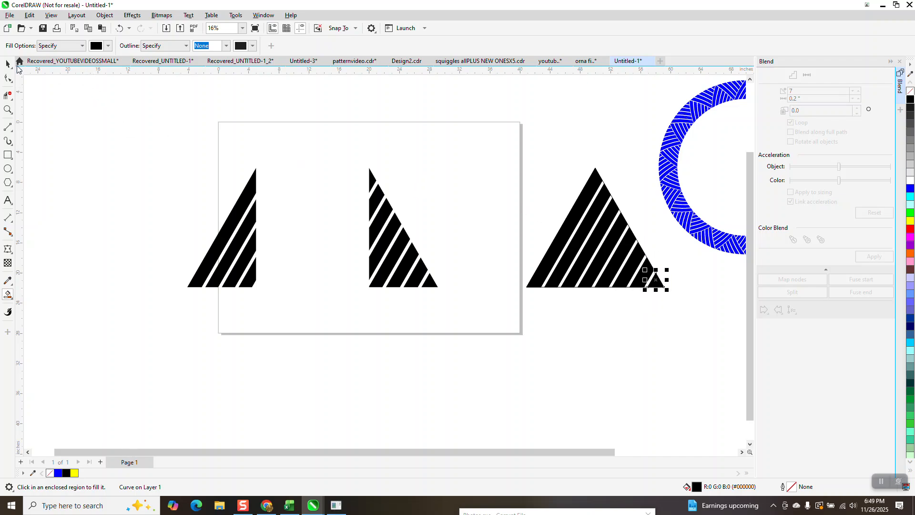
Give all parts of the black striped triangle a black outline and group them
{"action": "left_click", "coordinate": [8, 64]}
{"action": "left_click_drag", "start_coordinate": [523, 146], "coordinate": [686, 315]}
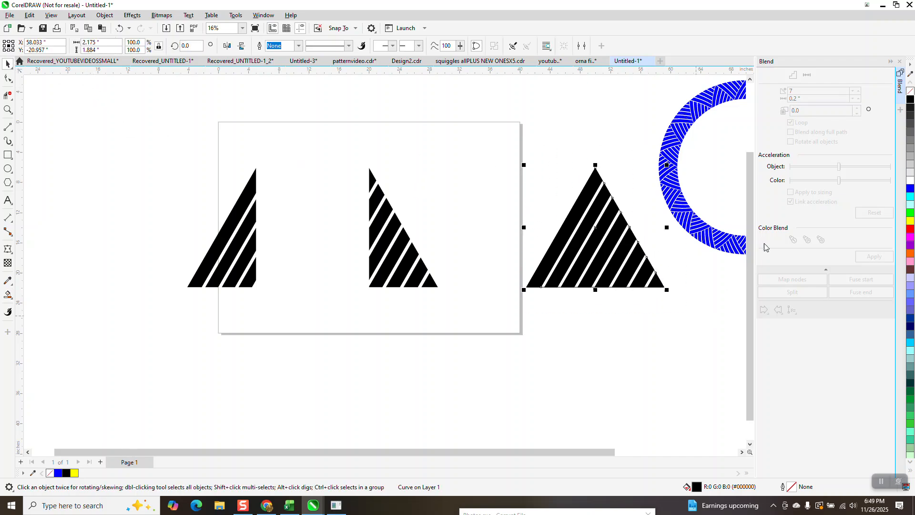
{"action": "right_click", "coordinate": [910, 99]}
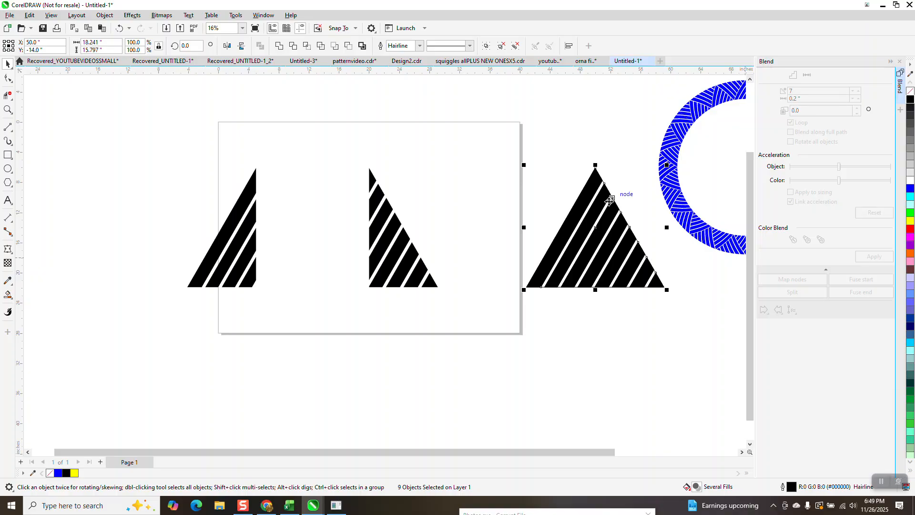
{"action": "key", "text": "ctrl+g"}
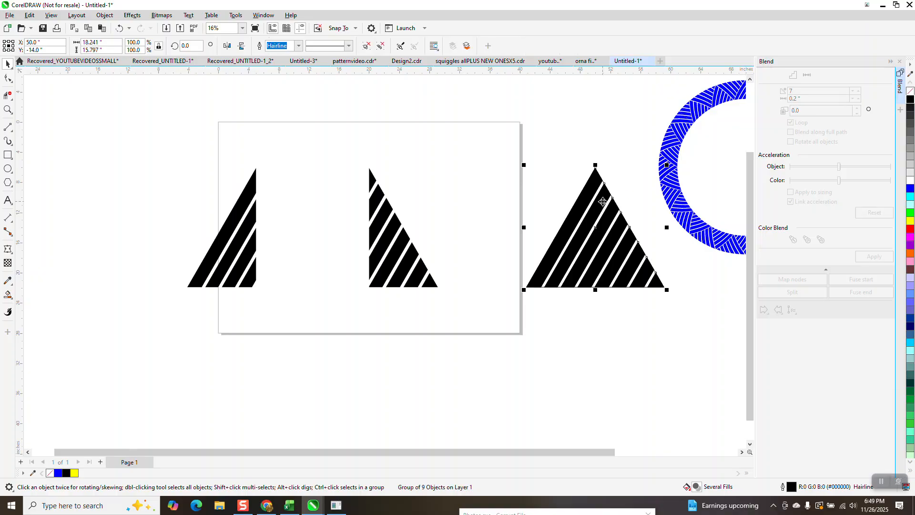
Center the full striped triangle on the page and move the eight-piece half-triangle to the empty area left of the page
{"action": "key", "text": "p"}
{"action": "mouse_move", "coordinate": [400, 229]}
{"action": "left_mouse_down"}
{"action": "mouse_move", "coordinate": [493, 228]}
{"action": "mouse_move", "coordinate": [480, 228]}
{"action": "left_mouse_up"}
{"action": "left_click_drag", "start_coordinate": [548, 220], "coordinate": [549, 220]}
{"action": "left_click", "coordinate": [472, 229]}
{"action": "key", "text": "p"}
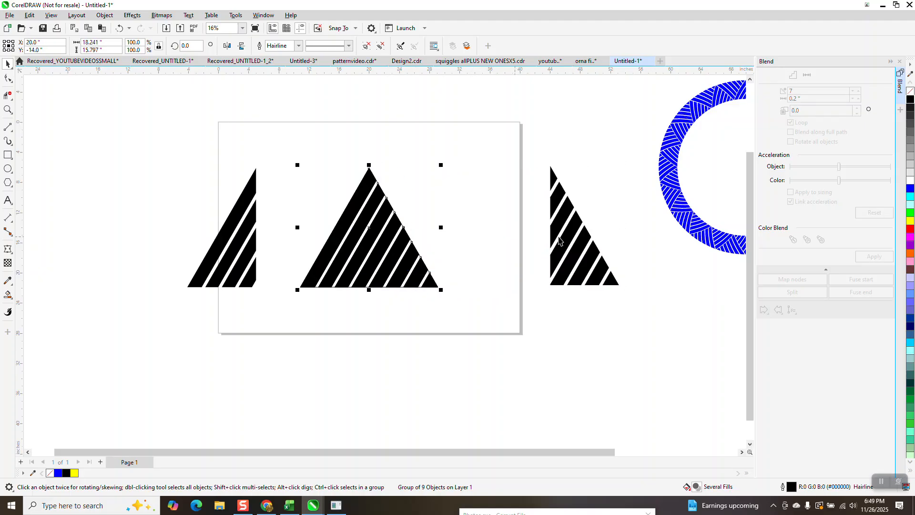
{"action": "left_click_drag", "start_coordinate": [570, 242], "coordinate": [139, 231]}
Group the four bars of the other half-triangle and move the group beside the full triangle's lower right corner
{"action": "left_click_drag", "start_coordinate": [254, 232], "coordinate": [488, 232]}
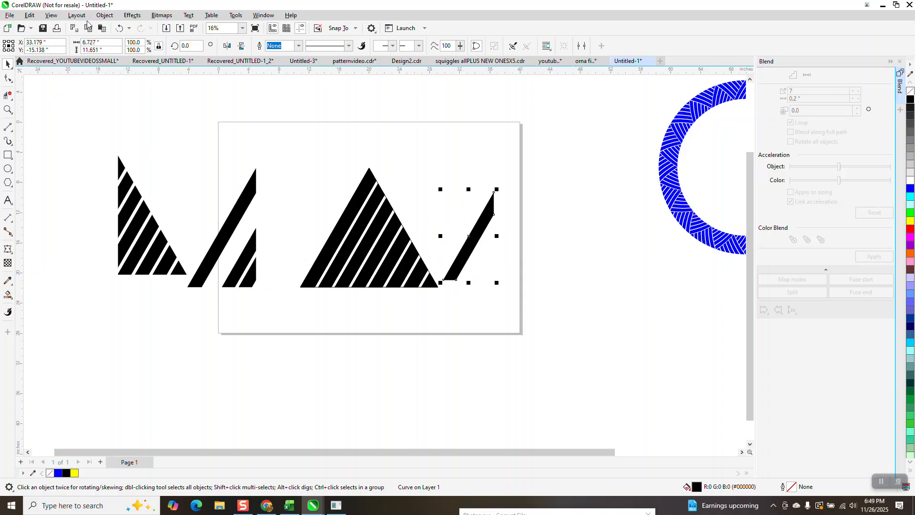
{"action": "left_click", "coordinate": [119, 28]}
{"action": "left_click_drag", "start_coordinate": [160, 141], "coordinate": [282, 311]}
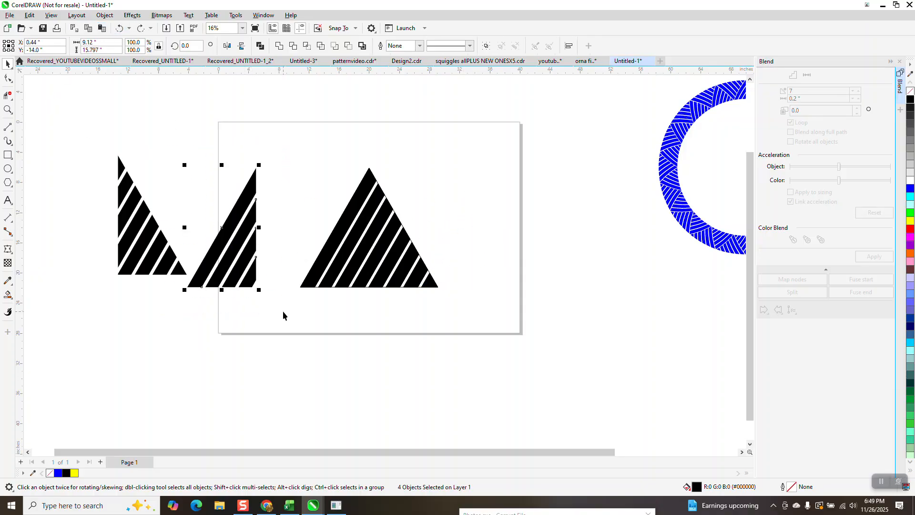
{"action": "key", "text": "ctrl+g"}
{"action": "left_click_drag", "start_coordinate": [245, 252], "coordinate": [497, 251]}
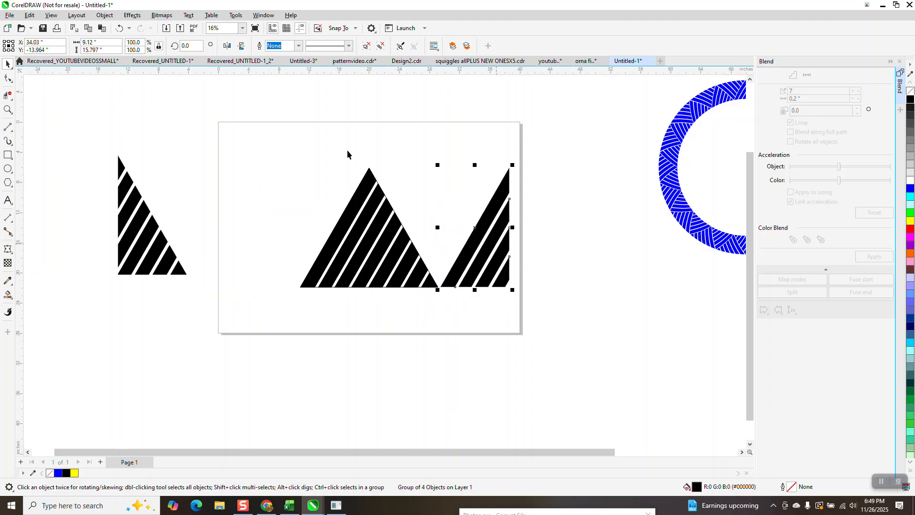
Mirror both half-triangles vertically and move the four-bar half close to the full triangle's right slope
{"action": "left_click", "coordinate": [243, 46]}
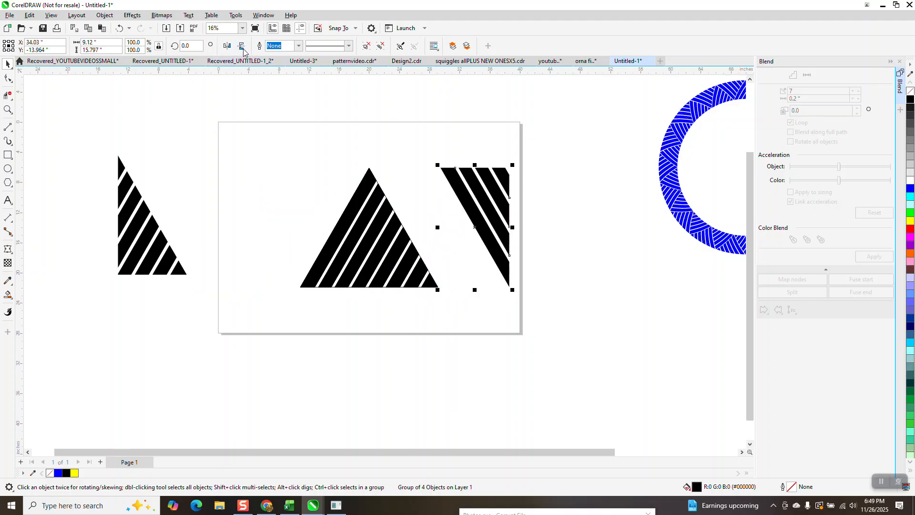
{"action": "left_click_drag", "start_coordinate": [446, 168], "coordinate": [381, 168]}
{"action": "left_click", "coordinate": [130, 209]}
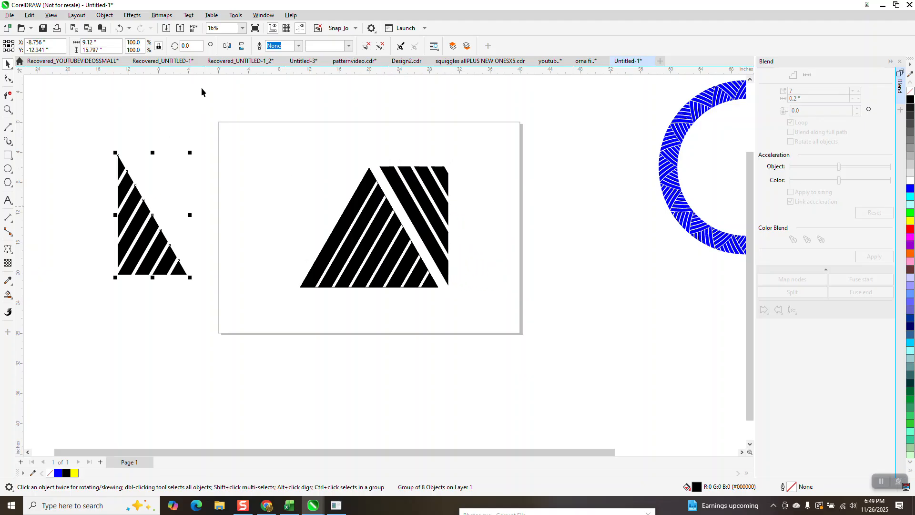
{"action": "left_click", "coordinate": [226, 47]}
{"action": "left_click", "coordinate": [242, 47]}
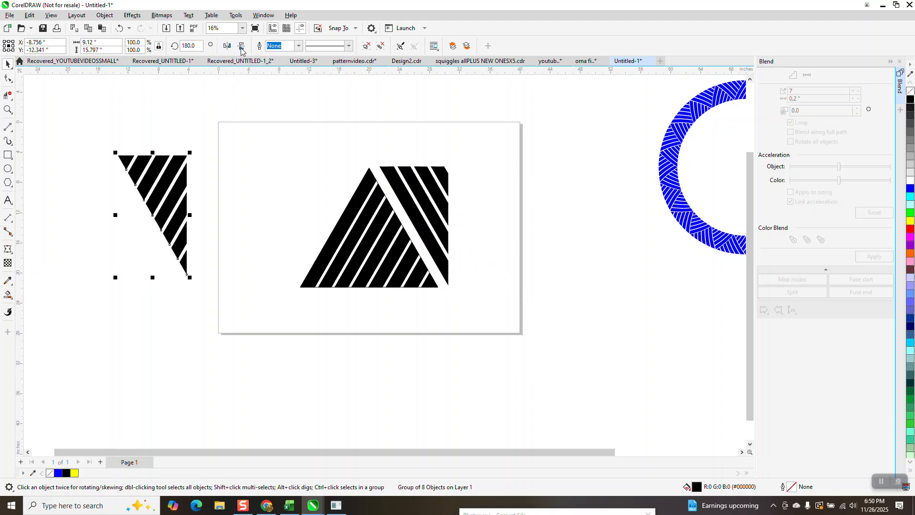
{"action": "left_click", "coordinate": [227, 47]}
Remove the outline from the centered striped triangle
{"action": "left_click_drag", "start_coordinate": [188, 154], "coordinate": [415, 219]}
{"action": "left_click", "coordinate": [7, 109]}
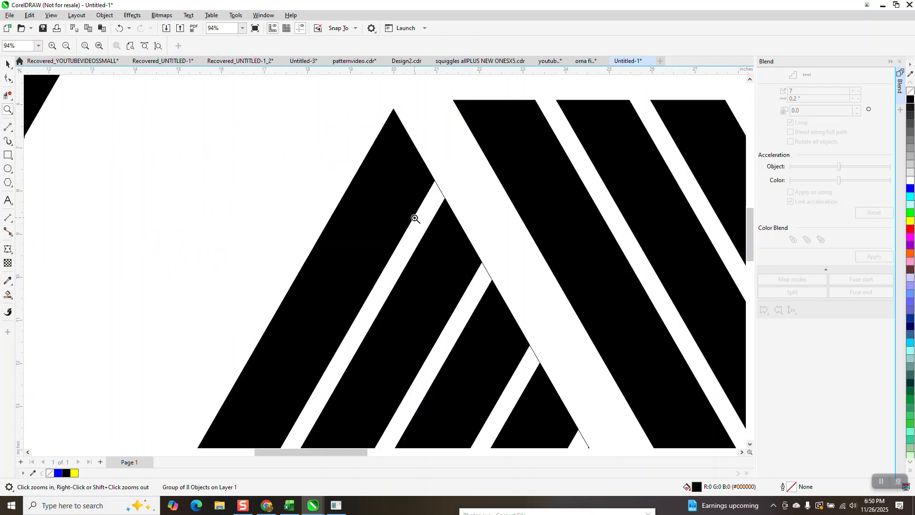
{"action": "left_click", "coordinate": [7, 63]}
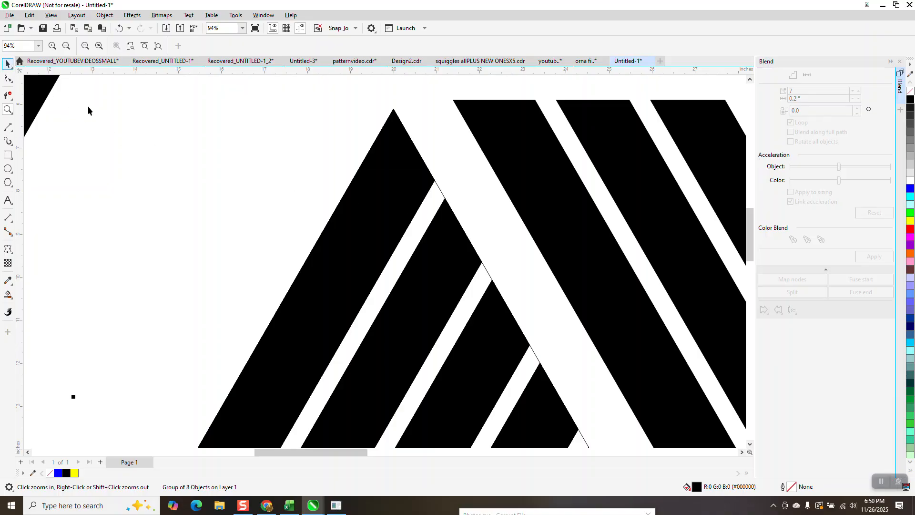
{"action": "left_click", "coordinate": [433, 195]}
{"action": "left_click", "coordinate": [442, 192]}
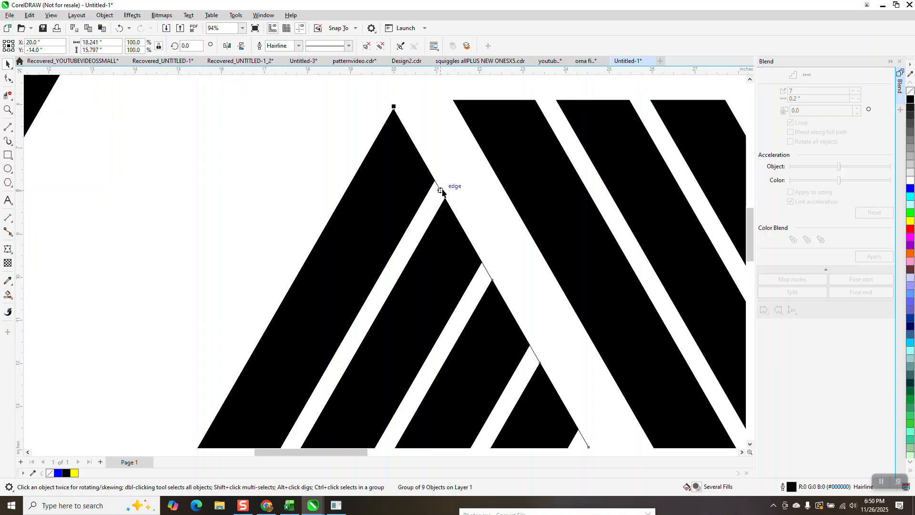
{"action": "right_click", "coordinate": [910, 92]}
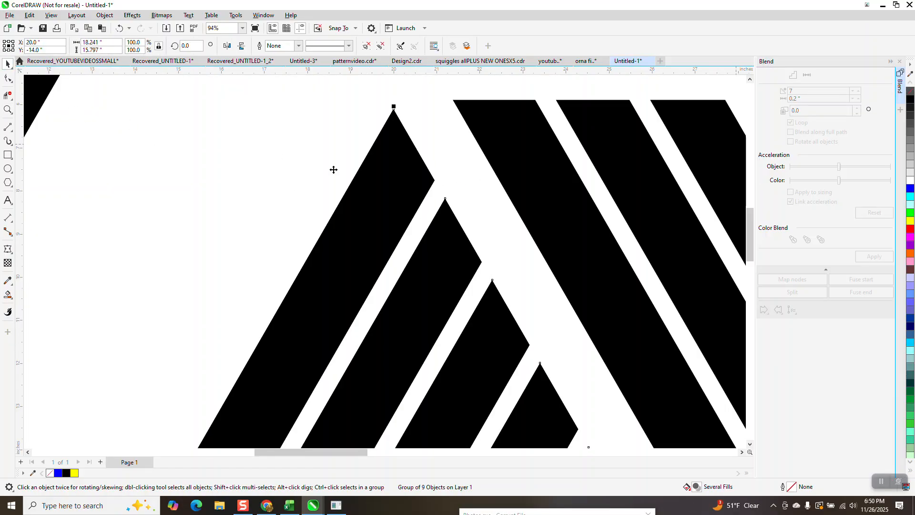
Measure the gap between two neighboring bars of the centered triangle with a parallel dimension, and delete the dimension
{"action": "scroll", "coordinate": [273, 185], "scroll_direction": "down", "scroll_amount": 3}
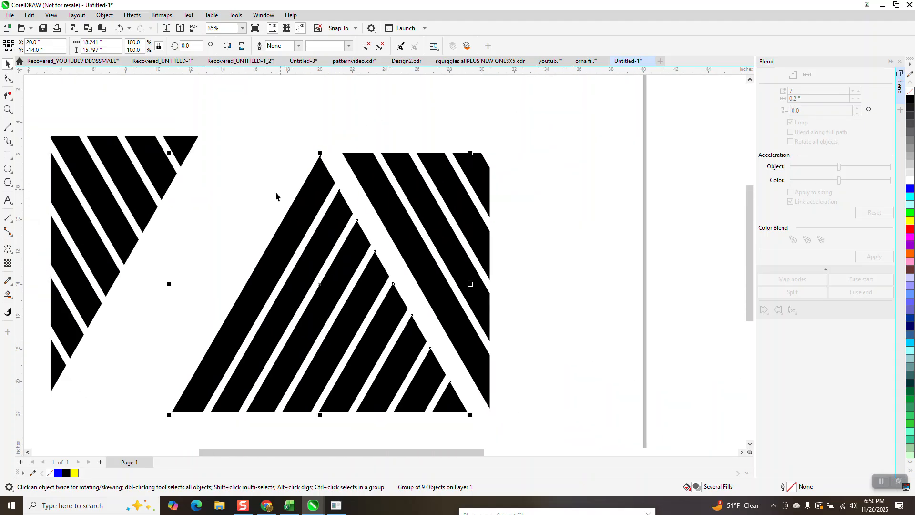
{"action": "left_click", "coordinate": [8, 110]}
{"action": "left_click_drag", "start_coordinate": [267, 181], "coordinate": [385, 278]}
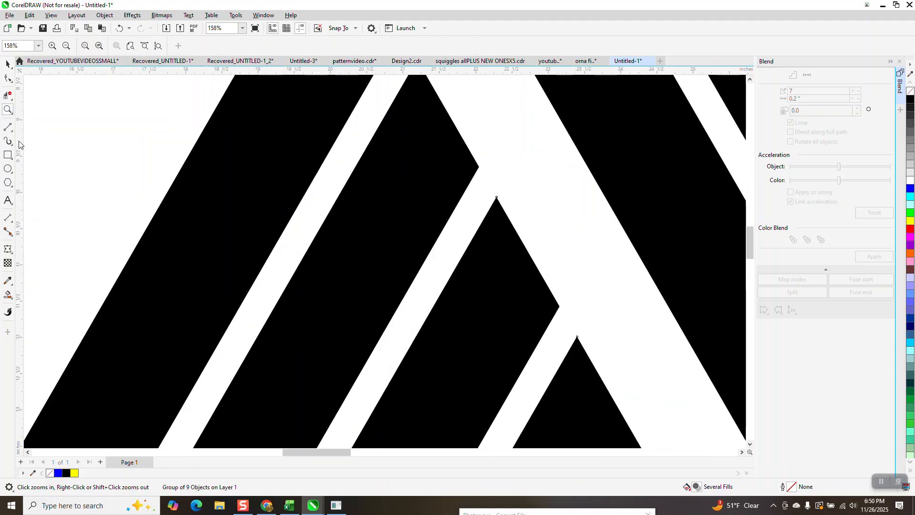
{"action": "left_click", "coordinate": [12, 224]}
{"action": "left_click", "coordinate": [34, 216]}
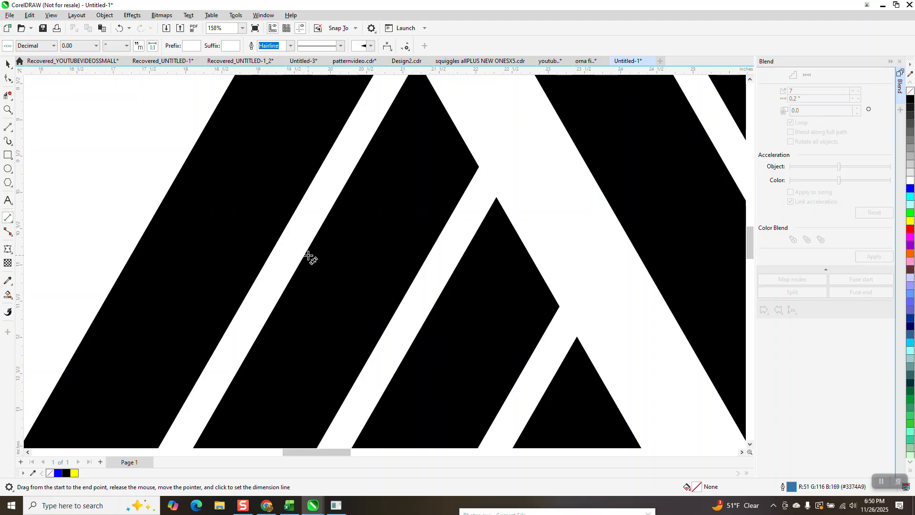
{"action": "left_click_drag", "start_coordinate": [305, 254], "coordinate": [280, 240]}
{"action": "left_click", "coordinate": [281, 242]}
{"action": "key", "text": "space"}
{"action": "key", "text": "Delete"}
Set the document's nudge distance to 0.42 inches
{"action": "scroll", "coordinate": [312, 266], "scroll_direction": "down", "scroll_amount": 3}
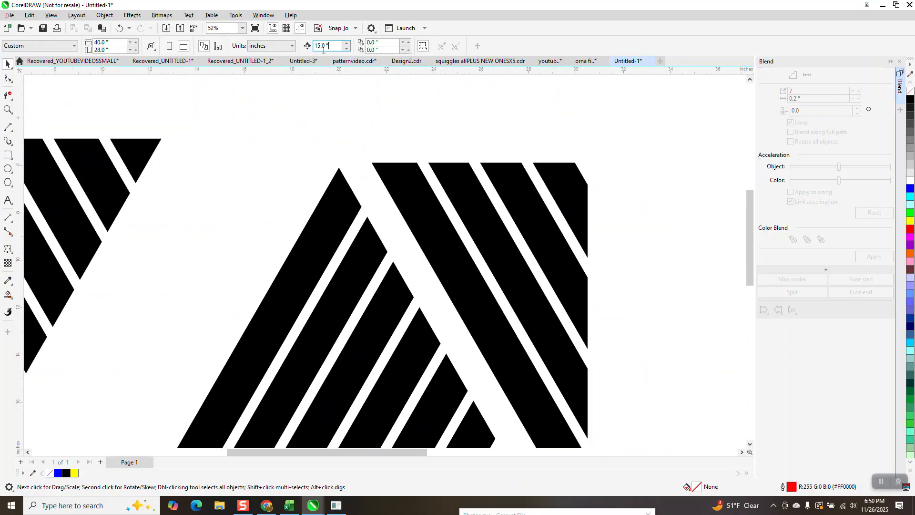
{"action": "left_click_drag", "start_coordinate": [335, 46], "coordinate": [271, 65]}
{"action": "key", "text": "BackSpace"}
{"action": "type", "text": ".42"}
{"action": "key", "text": "Return"}
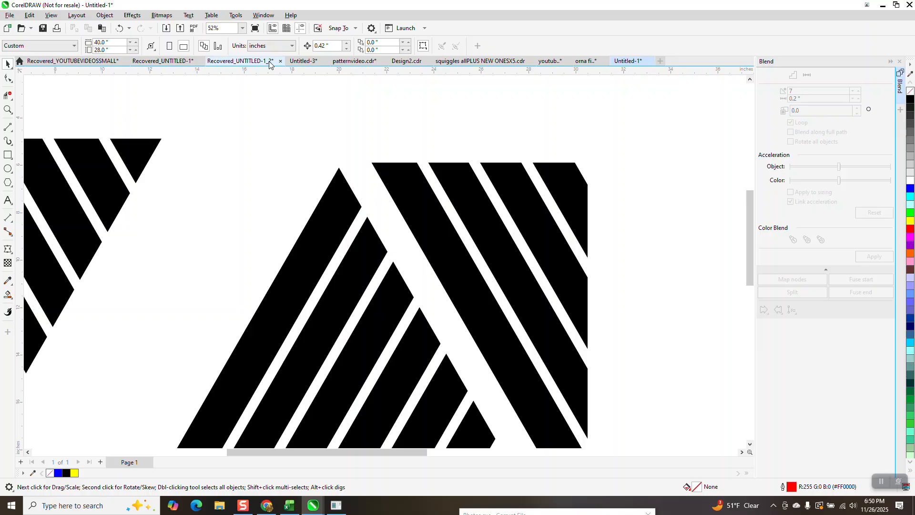
Fit the eight-piece half against the triangle's left slope and the four-bar half against its right slope, each offset by 0.42 inches
{"action": "left_click_drag", "start_coordinate": [161, 139], "coordinate": [341, 167]}
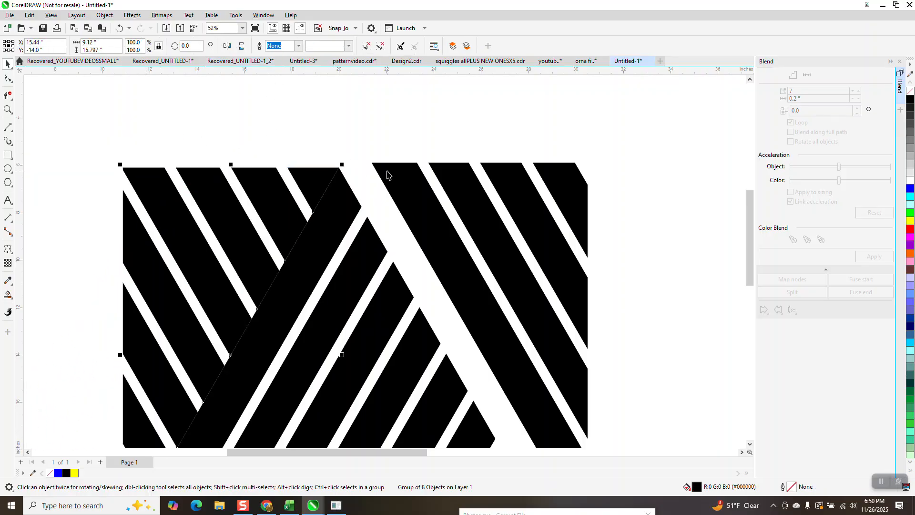
{"action": "key", "text": "Left"}
{"action": "key", "text": "Left"}
{"action": "key", "text": "Left"}
{"action": "key", "text": "Left"}
{"action": "left_click_drag", "start_coordinate": [372, 163], "coordinate": [343, 163]}
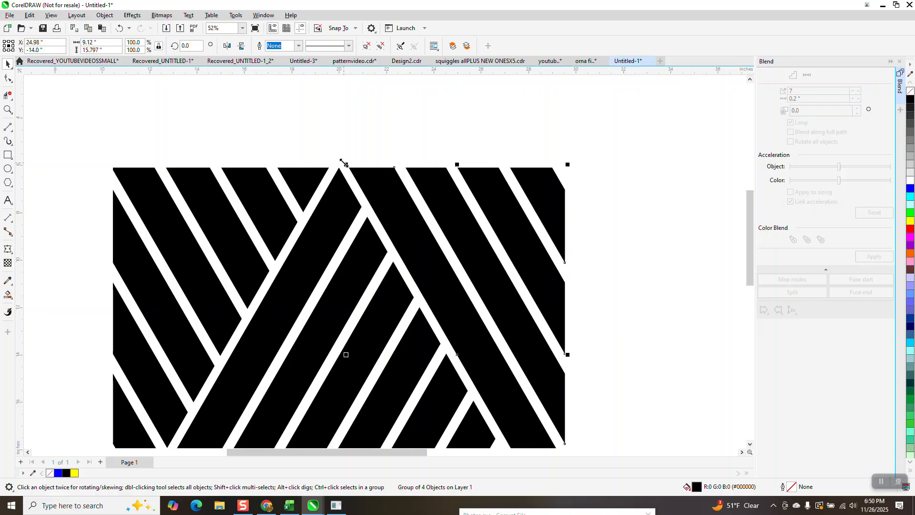
Group the triangle with its two halves, shrink the pattern to a small tile and place it at the page's upper right edge
{"action": "scroll", "coordinate": [344, 163], "scroll_direction": "down", "scroll_amount": 3}
{"action": "left_click_drag", "start_coordinate": [242, 147], "coordinate": [501, 353]}
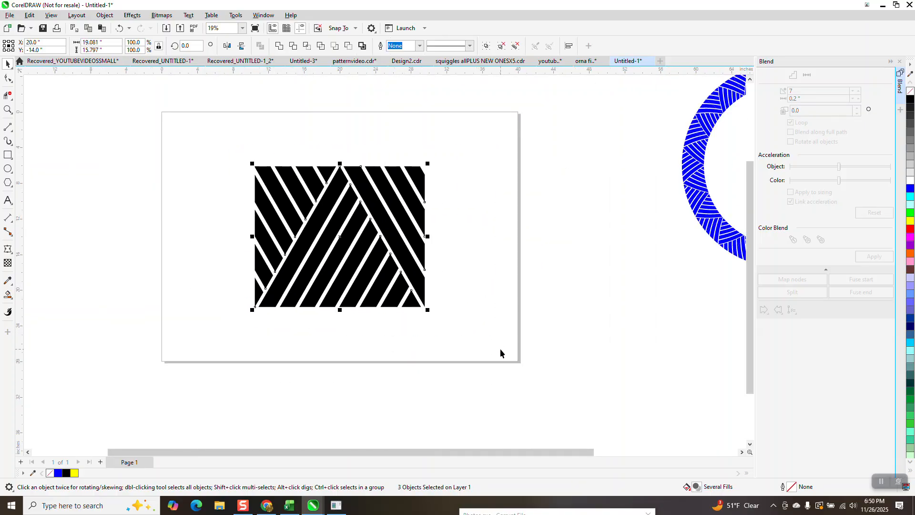
{"action": "key", "text": "ctrl+g"}
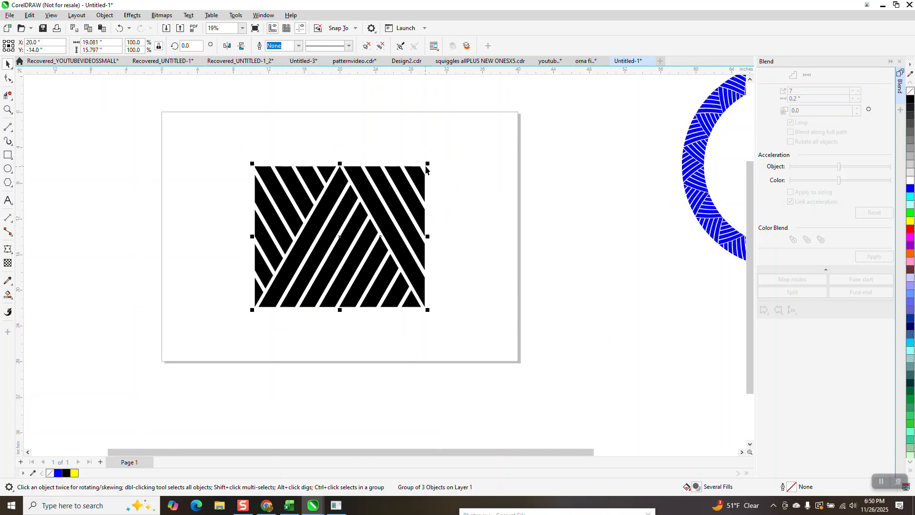
{"action": "left_click_drag", "start_coordinate": [429, 164], "coordinate": [522, 151]}
Draw a circle about 22.7 inches in diameter, center it on the page and add a smaller concentric copy inside it
{"action": "left_click", "coordinate": [7, 168]}
{"action": "left_click_drag", "start_coordinate": [425, 145], "coordinate": [247, 348]}
{"action": "key", "text": "p"}
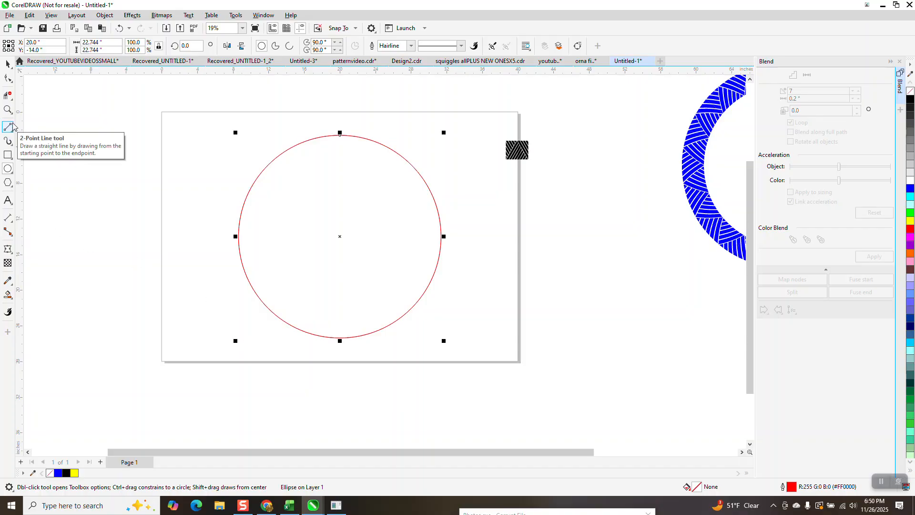
{"action": "key", "text": "space"}
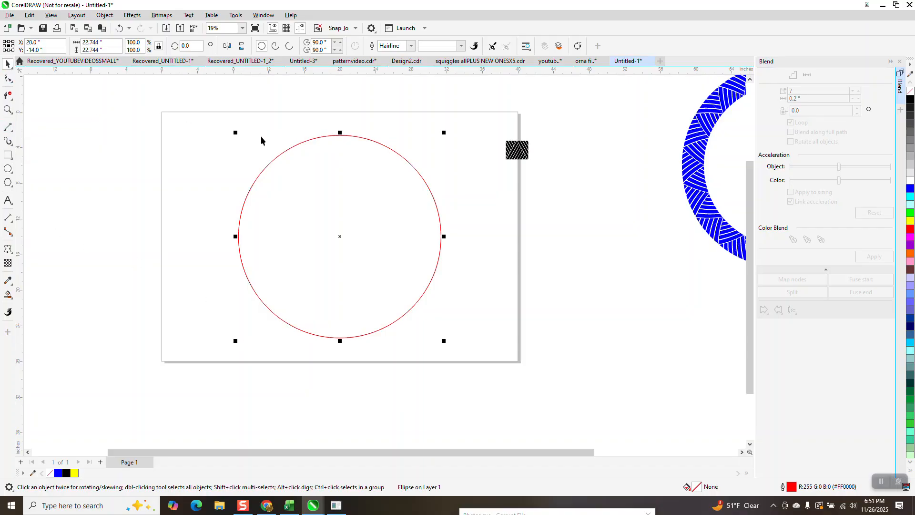
{"action": "left_click_drag", "start_coordinate": [444, 132], "coordinate": [433, 150]}
Draw a vertical line about 26 inches long and center it on the page across both circles
{"action": "left_click", "coordinate": [7, 127]}
{"action": "left_click_drag", "start_coordinate": [230, 131], "coordinate": [223, 354]}
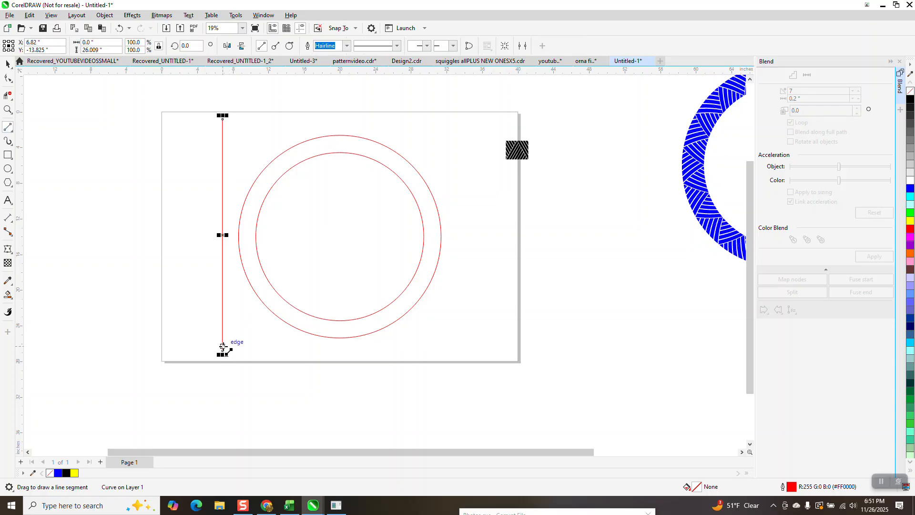
{"action": "key", "text": "p"}
Rotate the centered vertical line by 10 degrees
{"action": "left_click", "coordinate": [190, 46]}
{"action": "key", "text": "Return"}
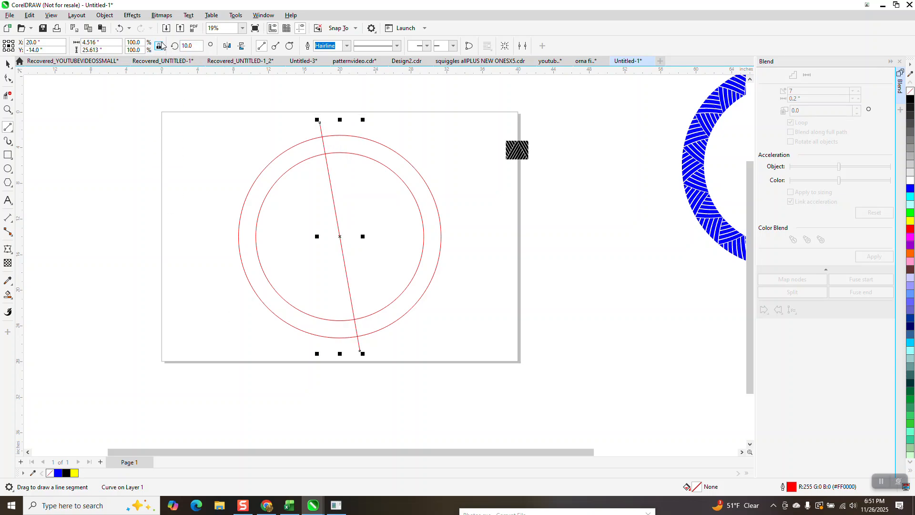
{"action": "left_click", "coordinate": [119, 28]}
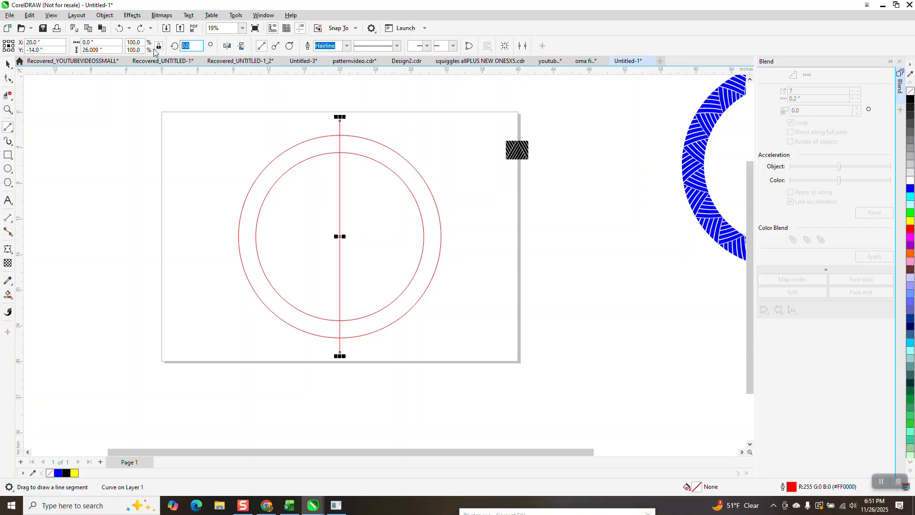
{"action": "key", "text": "Return"}
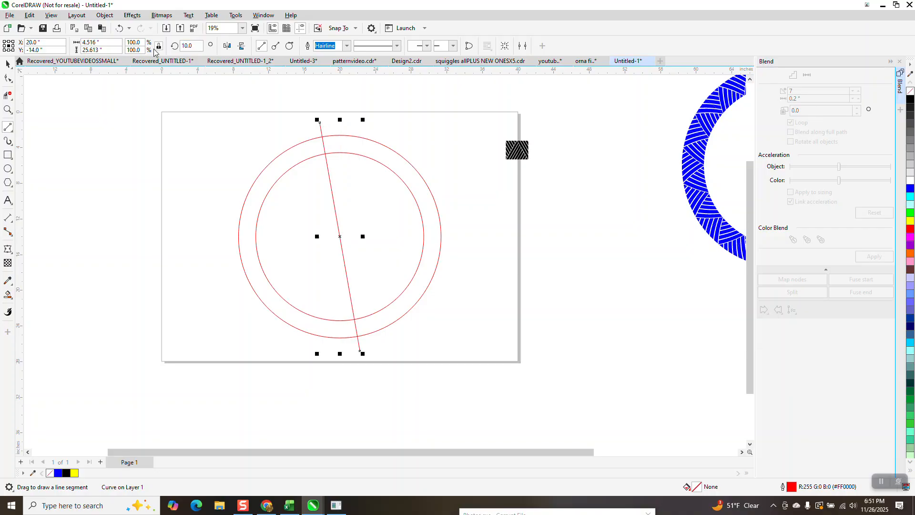
Add a horizontally mirrored copy of the angled line so the two lines cross at the page center
{"action": "left_click", "coordinate": [227, 46]}
{"action": "left_click", "coordinate": [7, 294]}
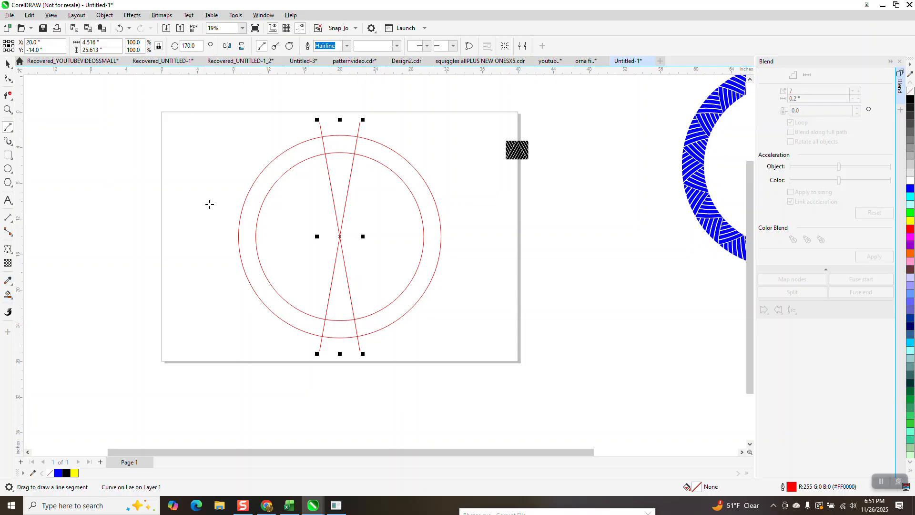
{"action": "left_click", "coordinate": [333, 149]}
{"action": "key", "text": "Right"}
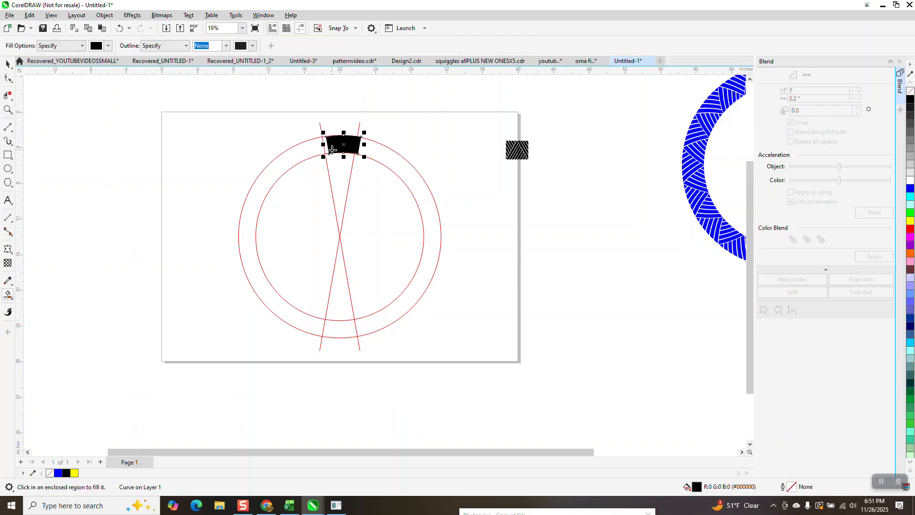
{"action": "key", "text": "Delete"}
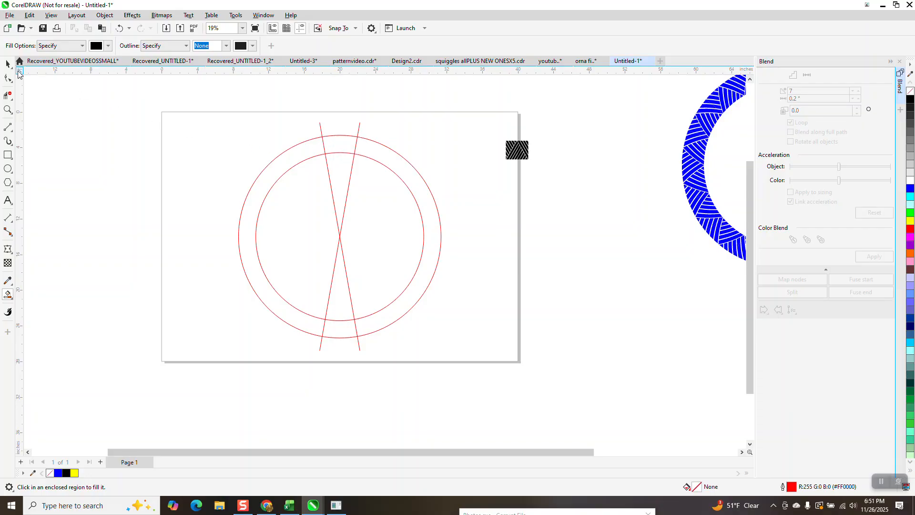
With an 8-inch nudge distance, smart-fill the top ring section between the two lines and move the new shape 16 inches right
{"action": "key", "text": "space"}
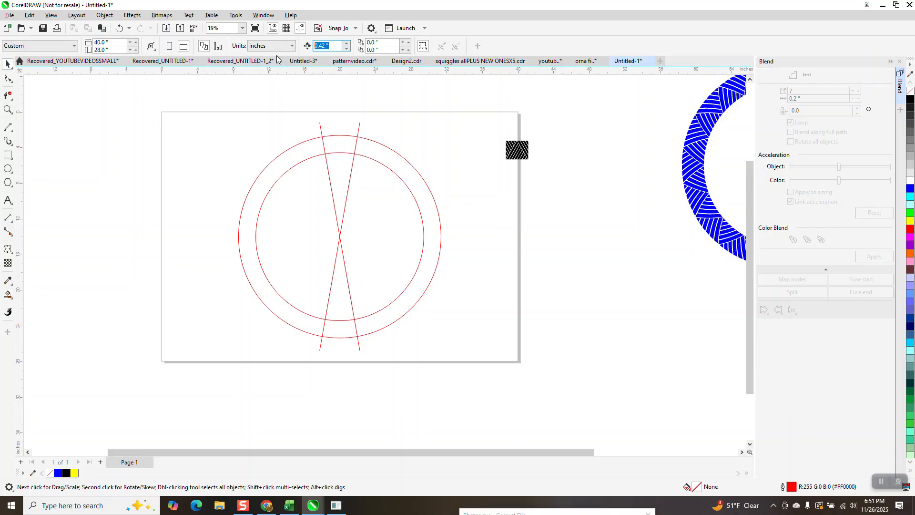
{"action": "type", "text": "8"}
{"action": "left_click", "coordinate": [7, 295]}
{"action": "left_click", "coordinate": [339, 146]}
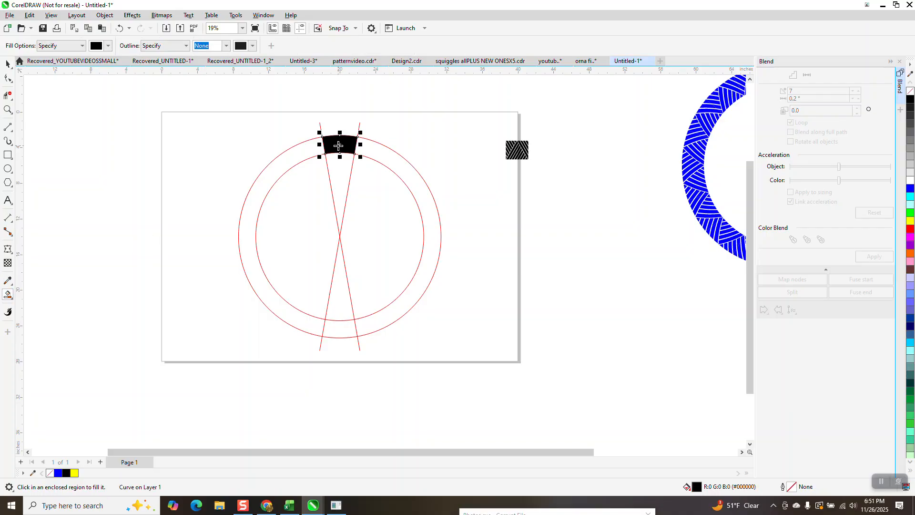
{"action": "key", "text": "Right"}
{"action": "key", "text": "Right"}
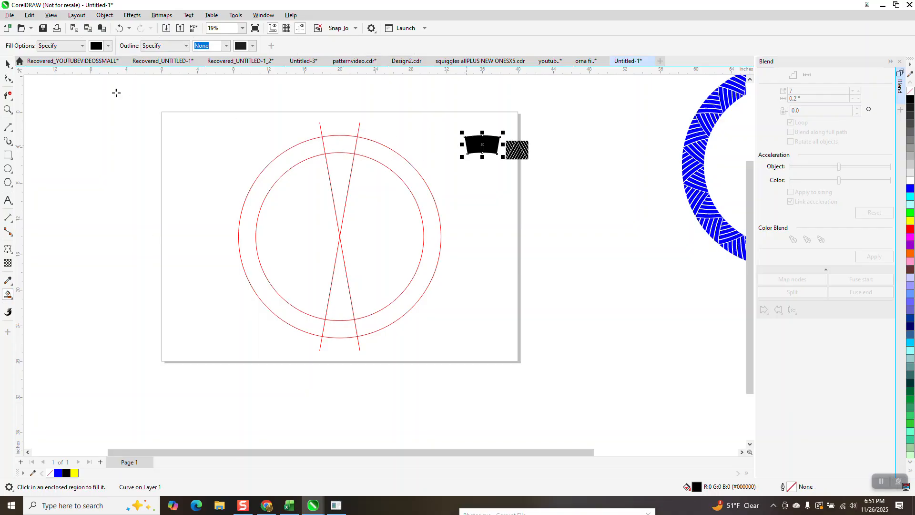
Turn the filled wedge into a black outline without fill and place the small pattern tile just above it
{"action": "key", "text": "space"}
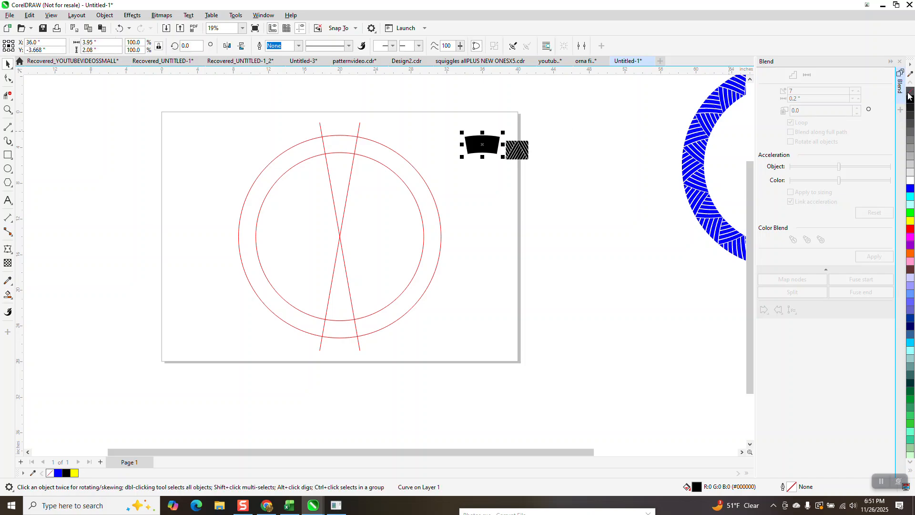
{"action": "left_click", "coordinate": [908, 96]}
{"action": "left_click", "coordinate": [526, 151]}
{"action": "left_click_drag", "start_coordinate": [526, 151], "coordinate": [487, 117]}
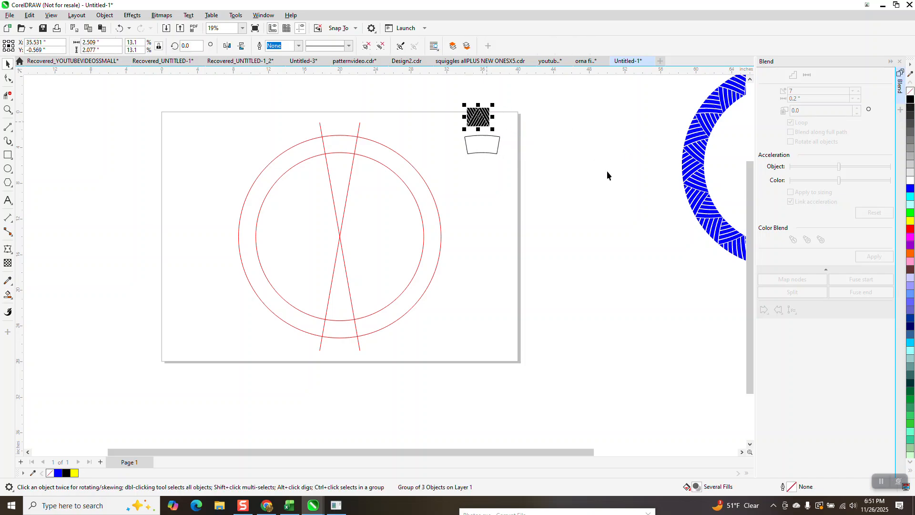
Warp the pattern tile with an envelope created from the outlined wedge shape
{"action": "left_click", "coordinate": [901, 62]}
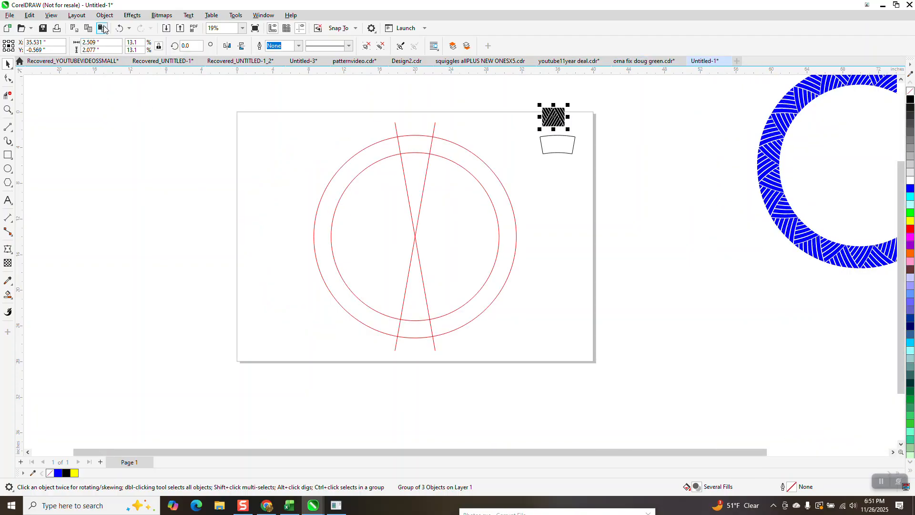
{"action": "left_click", "coordinate": [131, 16]}
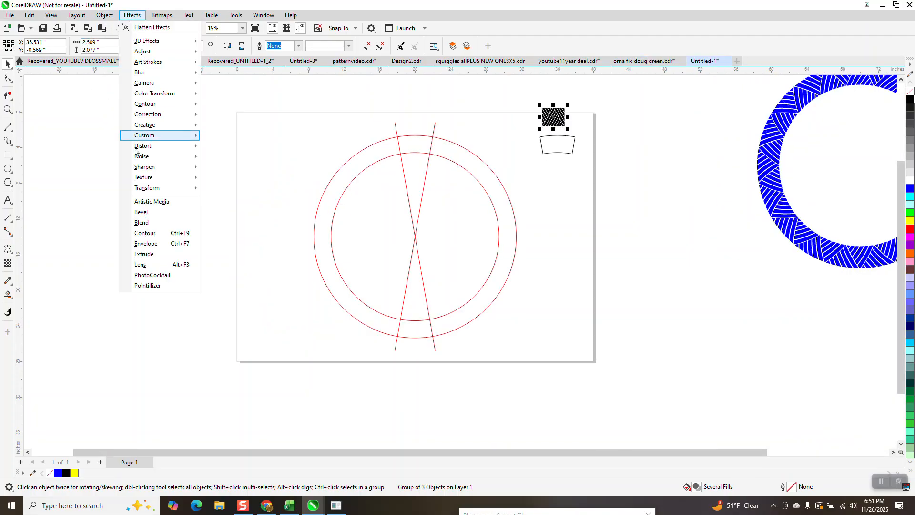
{"action": "left_click", "coordinate": [153, 243]}
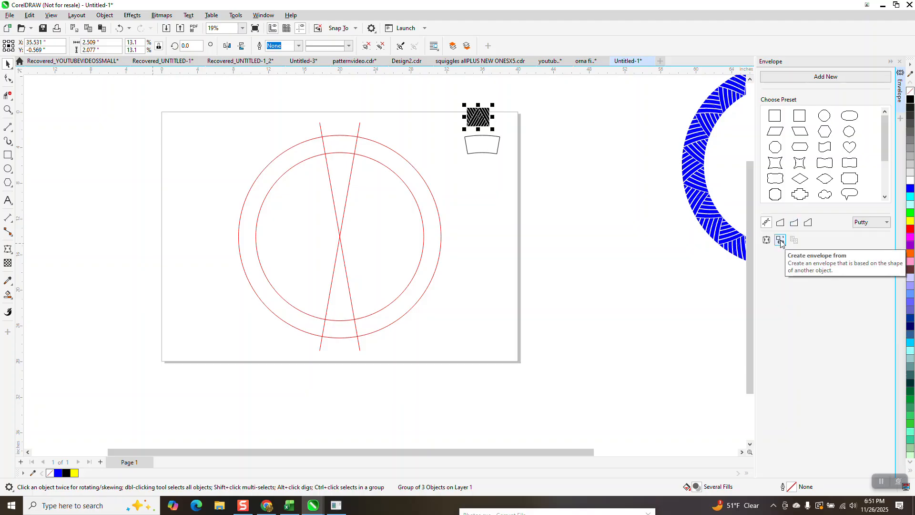
{"action": "left_click", "coordinate": [781, 241]}
{"action": "left_click", "coordinate": [483, 145]}
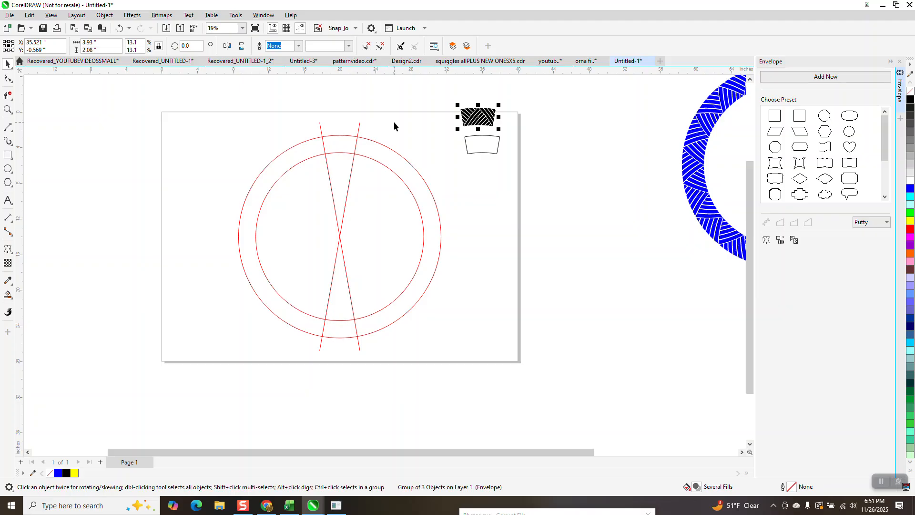
Align the warped pattern tile centrally onto the outlined wedge, both horizontally and vertically
{"action": "left_click", "coordinate": [488, 152], "text": "shift"}
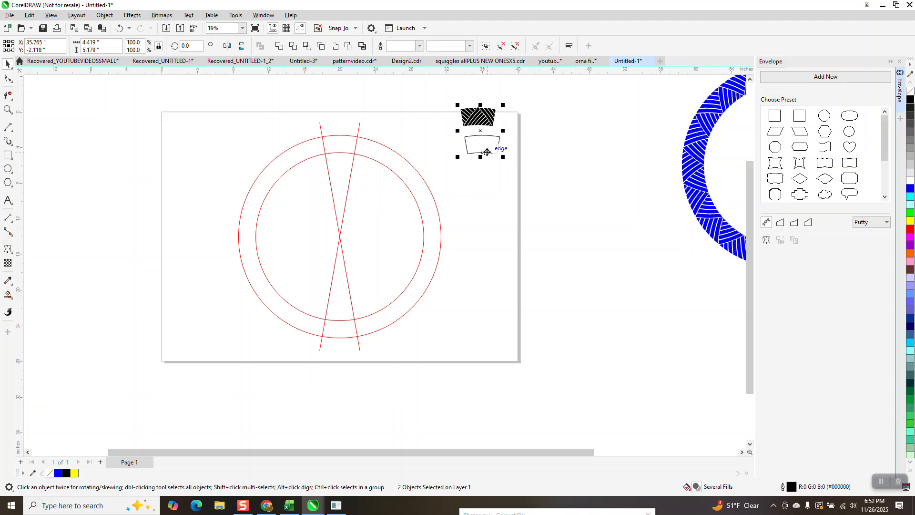
{"action": "key", "text": "e"}
{"action": "key", "text": "c"}
{"action": "left_click", "coordinate": [547, 135]}
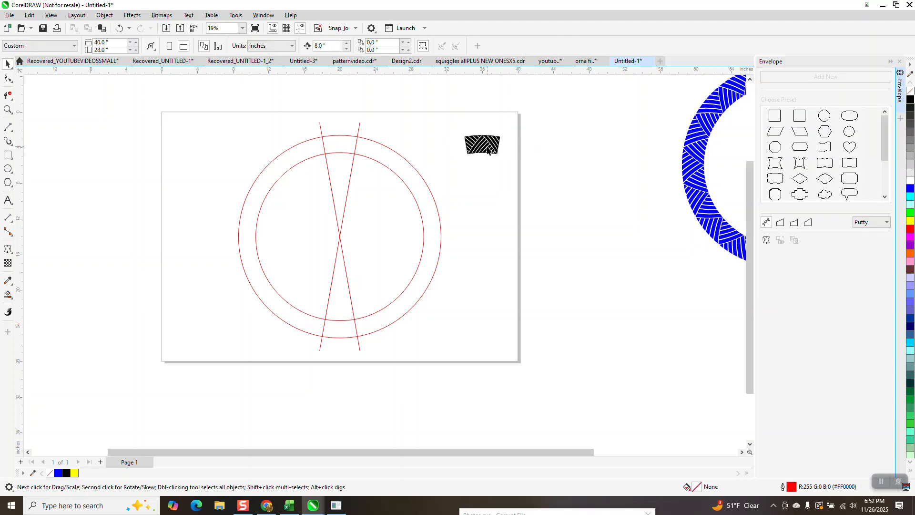
Move the warped pattern tile 8 inches right off the wedge outline and delete the circles and crossing lines
{"action": "left_click", "coordinate": [488, 147]}
{"action": "key", "text": "Right"}
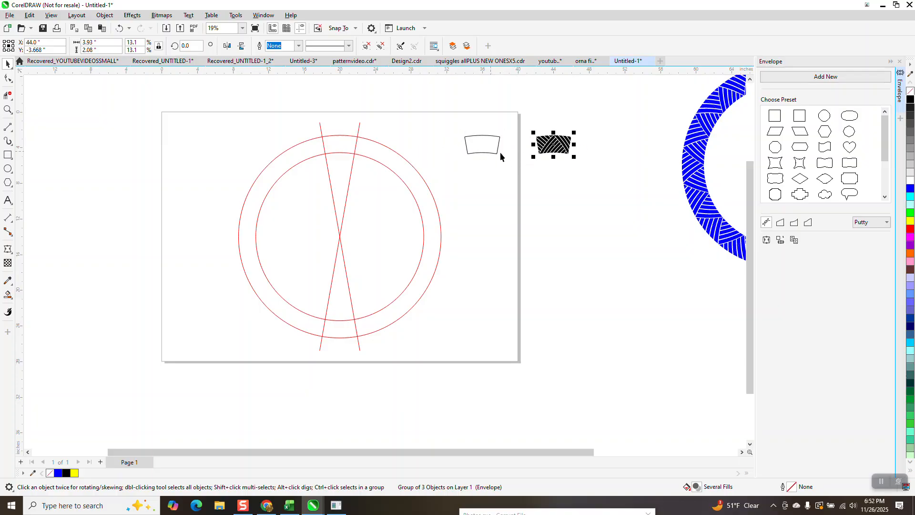
{"action": "left_click_drag", "start_coordinate": [218, 106], "coordinate": [236, 168]}
{"action": "left_click_drag", "start_coordinate": [435, 350], "coordinate": [452, 365]}
{"action": "key", "text": "Delete"}
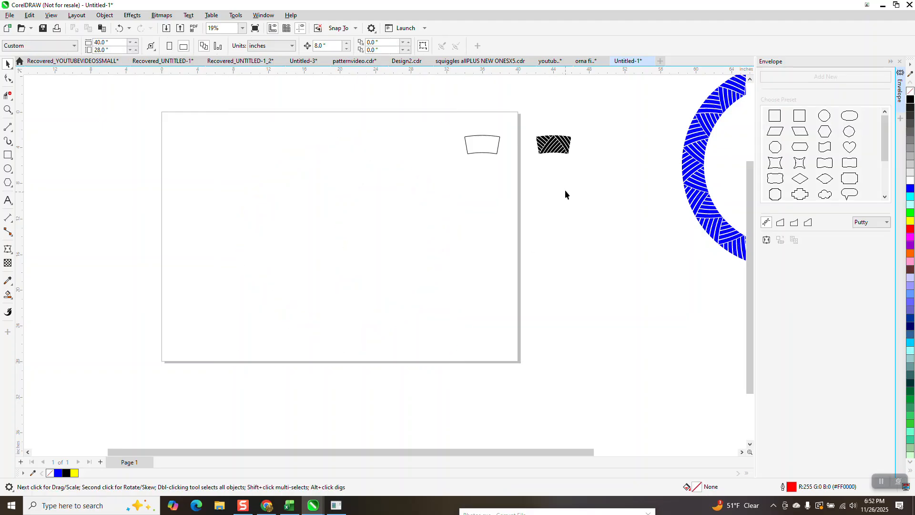
Move the warped pattern tile 24 inches left to the top center of the page
{"action": "left_click", "coordinate": [561, 150]}
{"action": "key", "text": "Left"}
{"action": "key", "text": "Left"}
{"action": "key", "text": "Left"}
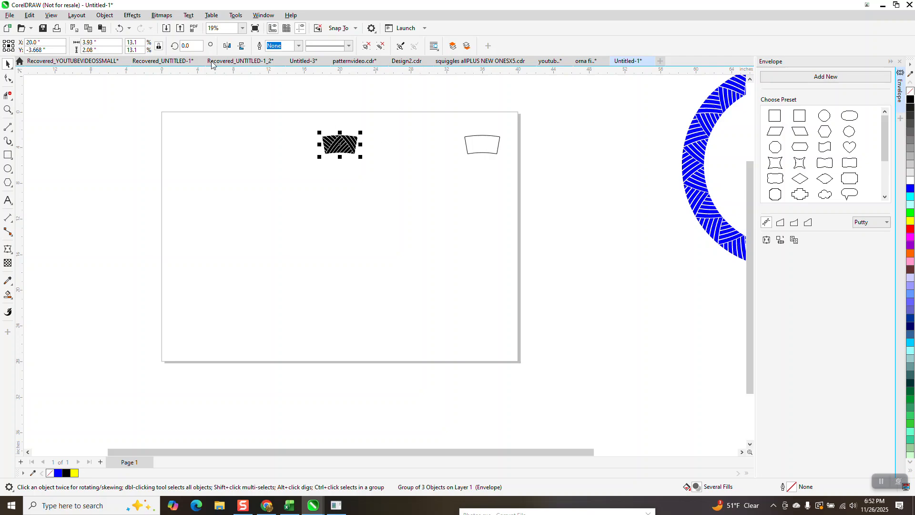
Duplicate the pattern tile around the page center in repeated 20-degree rotations until the copies form a full ring
{"action": "type", "text": "20"}
{"action": "key", "text": "Return"}
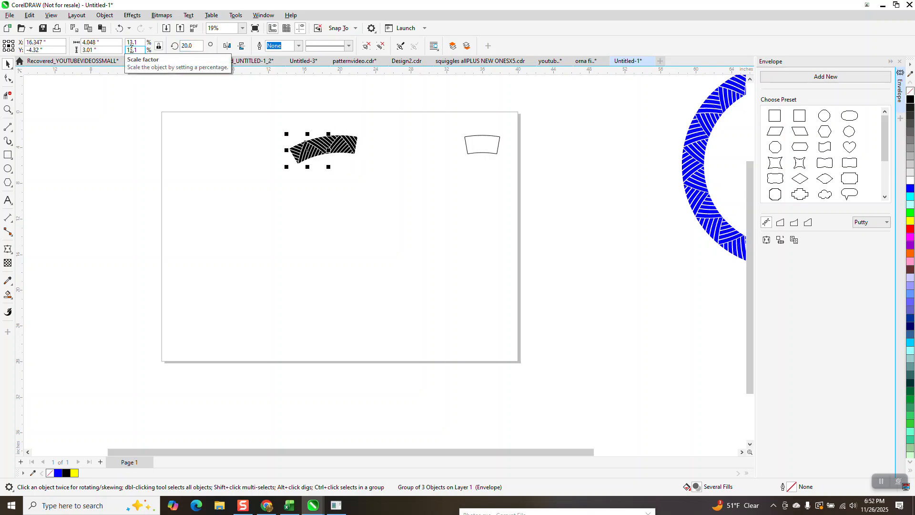
{"action": "key", "text": "ctrl+d"}
{"action": "key", "text": "ctrl+d"}
{"action": "key", "text": "ctrl+d"}
{"action": "key", "text": "ctrl+d"}
{"action": "key", "text": "ctrl+d"}
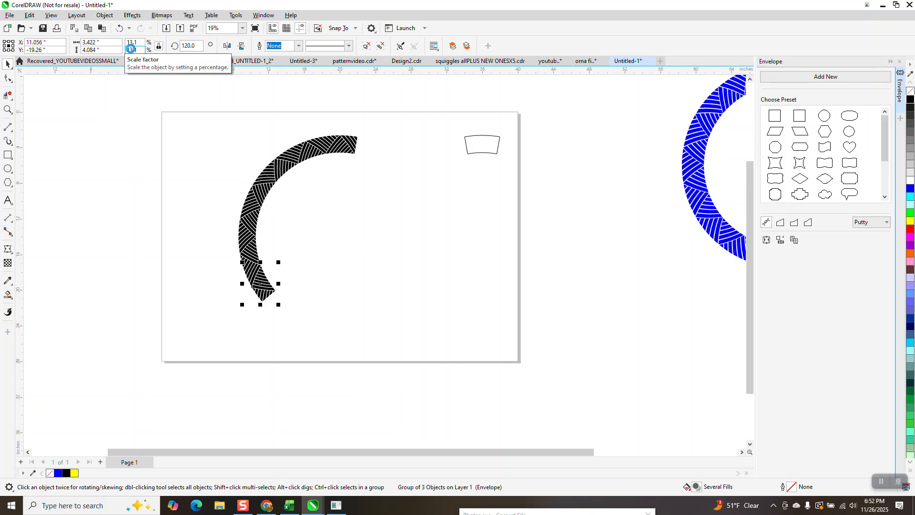
{"action": "key", "text": "ctrl+d"}
{"action": "key", "text": "ctrl+d"}
{"action": "key", "text": "ctrl+d"}
{"action": "key", "text": "ctrl+d"}
{"action": "key", "text": "ctrl+d"}
{"action": "key", "text": "ctrl+d"}
{"action": "key", "text": "ctrl+d"}
{"action": "key", "text": "ctrl+d"}
{"action": "key", "text": "ctrl+d"}
{"action": "key", "text": "ctrl+d"}
{"action": "key", "text": "ctrl+d"}
{"action": "key", "text": "ctrl+d"}
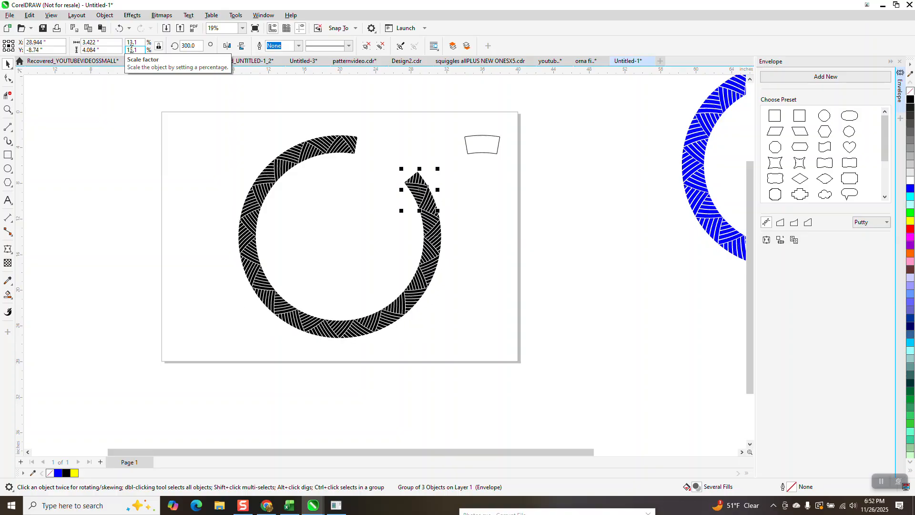
Examine the seams between the stripe pieces in the upper part of the black ring up close
{"action": "left_click", "coordinate": [221, 74]}
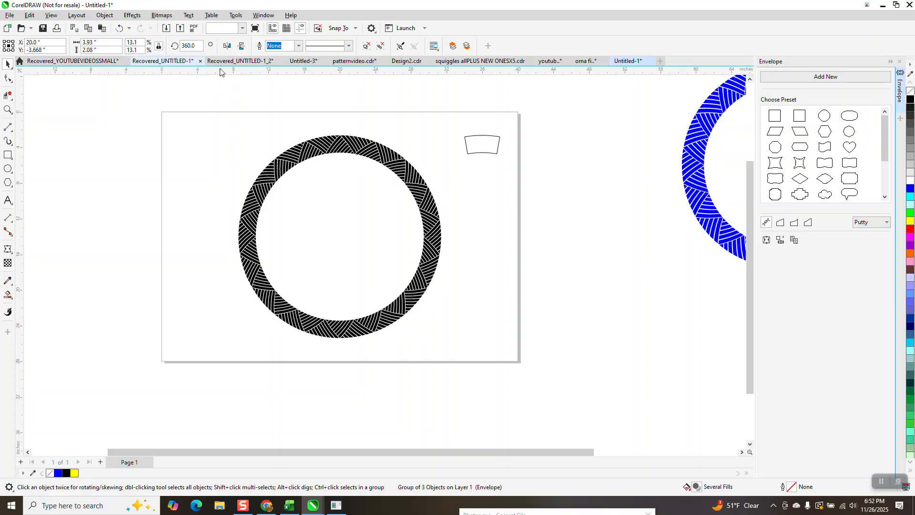
{"action": "left_click", "coordinate": [8, 109]}
{"action": "left_click_drag", "start_coordinate": [274, 139], "coordinate": [319, 172]}
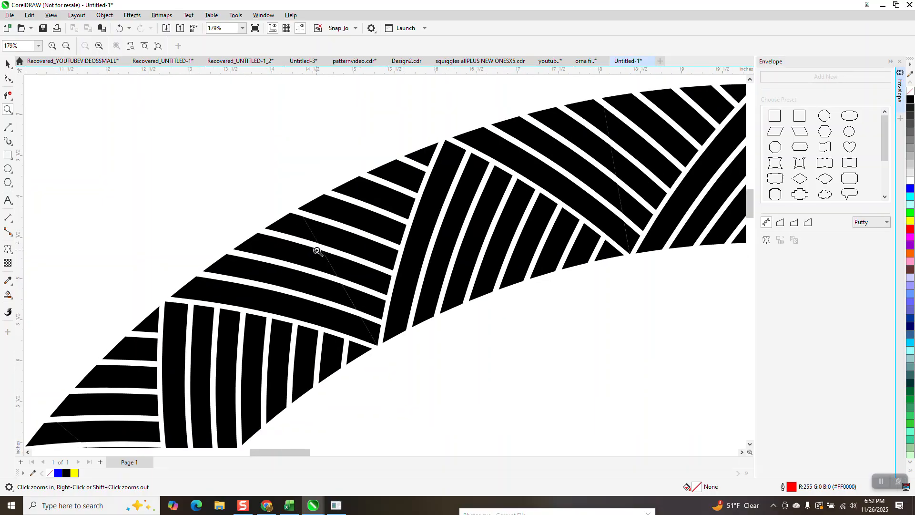
{"action": "scroll", "coordinate": [312, 238], "scroll_direction": "down", "scroll_amount": 2}
{"action": "left_click_drag", "start_coordinate": [304, 219], "coordinate": [332, 277]}
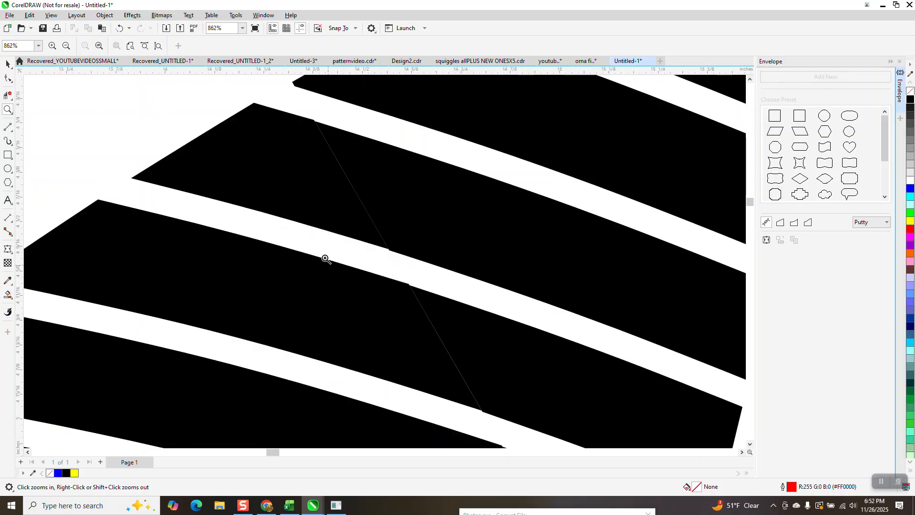
{"action": "scroll", "coordinate": [306, 221], "scroll_direction": "down", "scroll_amount": 5}
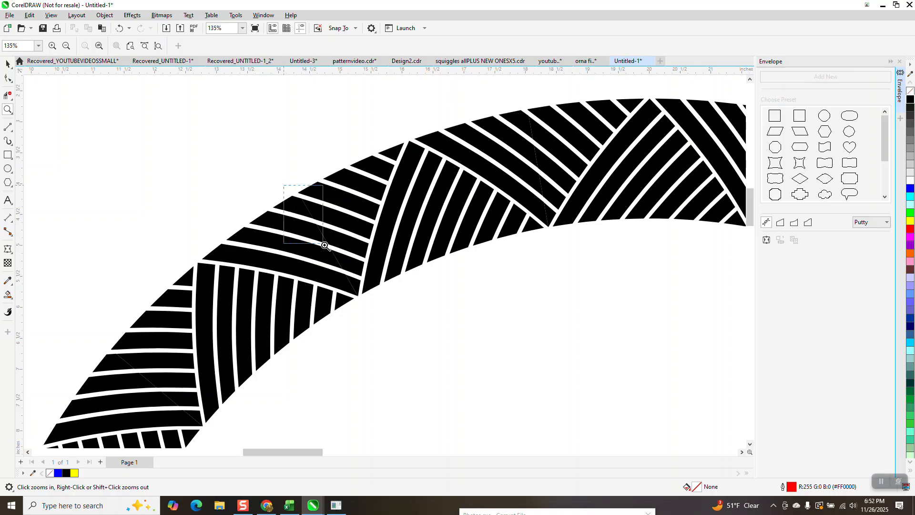
{"action": "scroll", "coordinate": [329, 246], "scroll_direction": "up", "scroll_amount": 4}
{"action": "scroll", "coordinate": [300, 205], "scroll_direction": "down", "scroll_amount": 3}
{"action": "scroll", "coordinate": [283, 195], "scroll_direction": "down", "scroll_amount": 5}
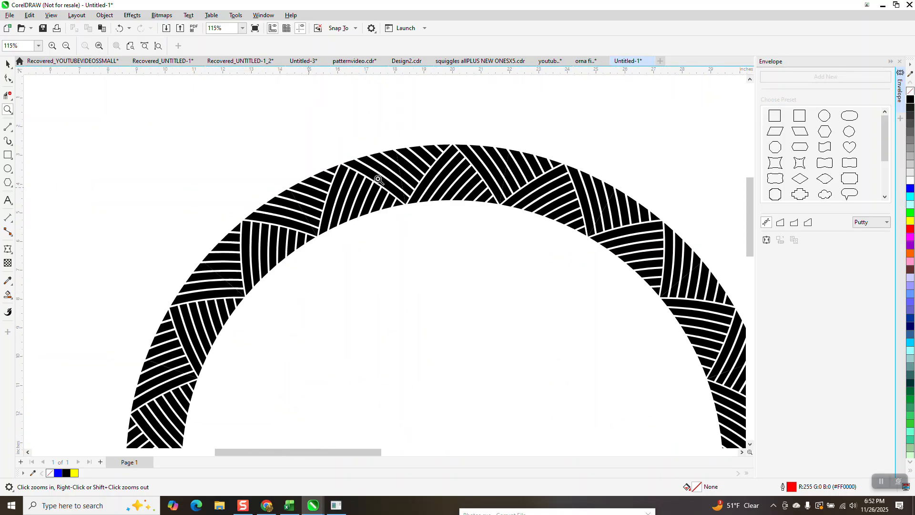
{"action": "scroll", "coordinate": [476, 222], "scroll_direction": "up", "scroll_amount": 7}
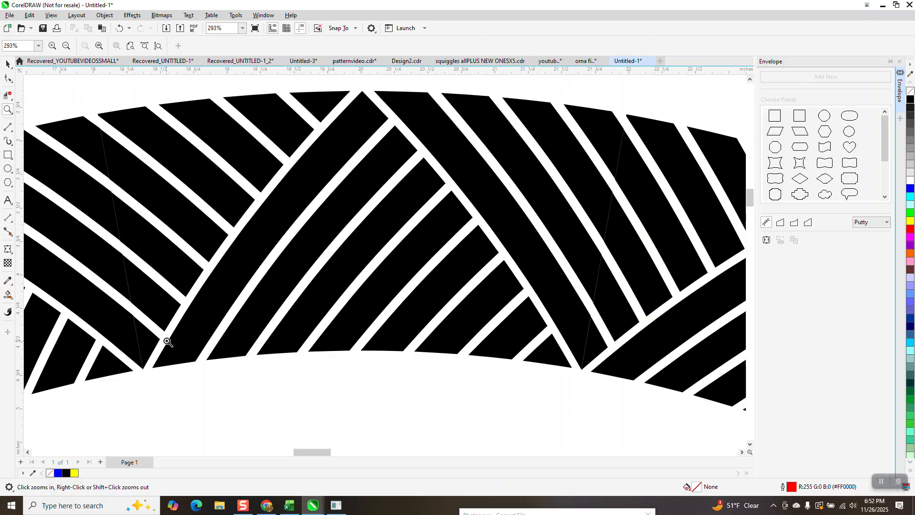
{"action": "scroll", "coordinate": [337, 260], "scroll_direction": "down", "scroll_amount": 4}
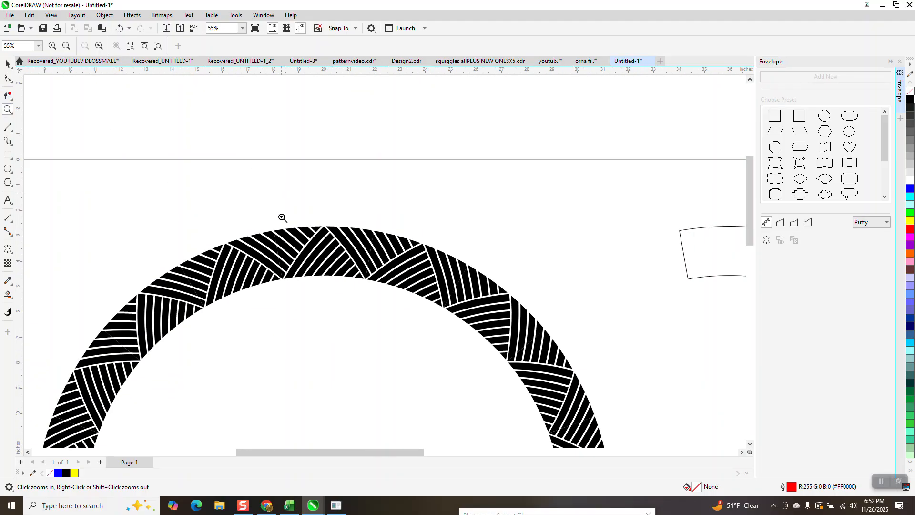
{"action": "left_click_drag", "start_coordinate": [283, 218], "coordinate": [387, 316]}
{"action": "scroll", "coordinate": [331, 190], "scroll_direction": "down", "scroll_amount": 5}
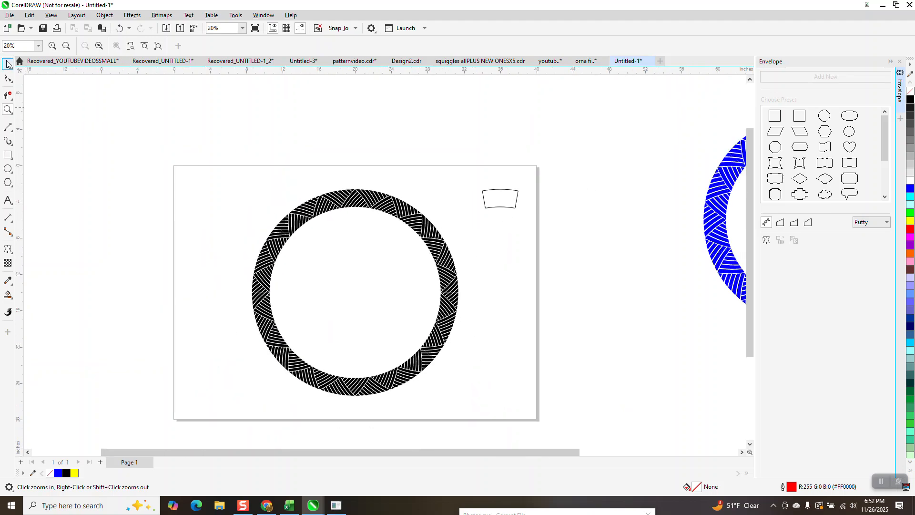
Delete the leftover wedge outline beside the ring
{"action": "left_click", "coordinate": [7, 63]}
{"action": "left_click_drag", "start_coordinate": [532, 235], "coordinate": [533, 232]}
{"action": "key", "text": "Delete"}
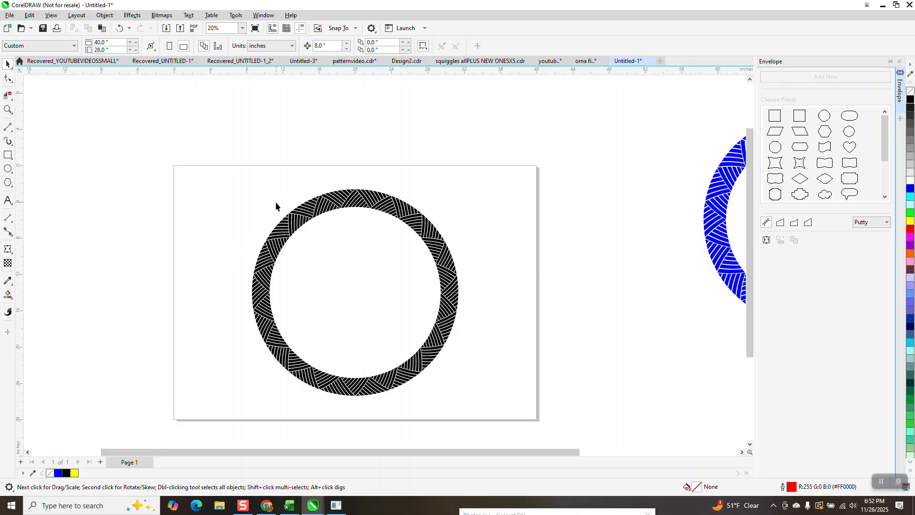
Examine the seams in the blue sample ring up close and compare it with the black ring
{"action": "left_click_drag", "start_coordinate": [413, 289], "coordinate": [334, 296]}
{"action": "scroll", "coordinate": [334, 295], "scroll_direction": "down", "scroll_amount": 4}
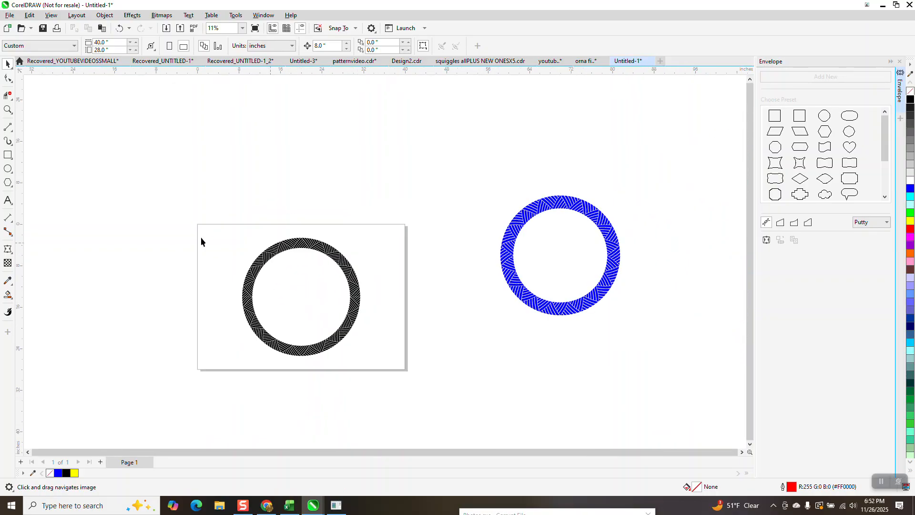
{"action": "left_click", "coordinate": [7, 112]}
{"action": "left_click_drag", "start_coordinate": [536, 196], "coordinate": [571, 220]}
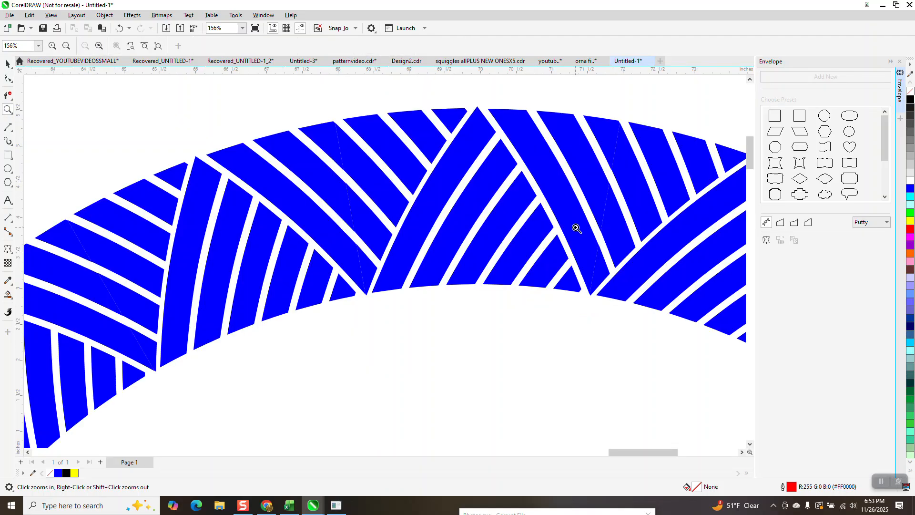
{"action": "scroll", "coordinate": [560, 232], "scroll_direction": "down", "scroll_amount": 2}
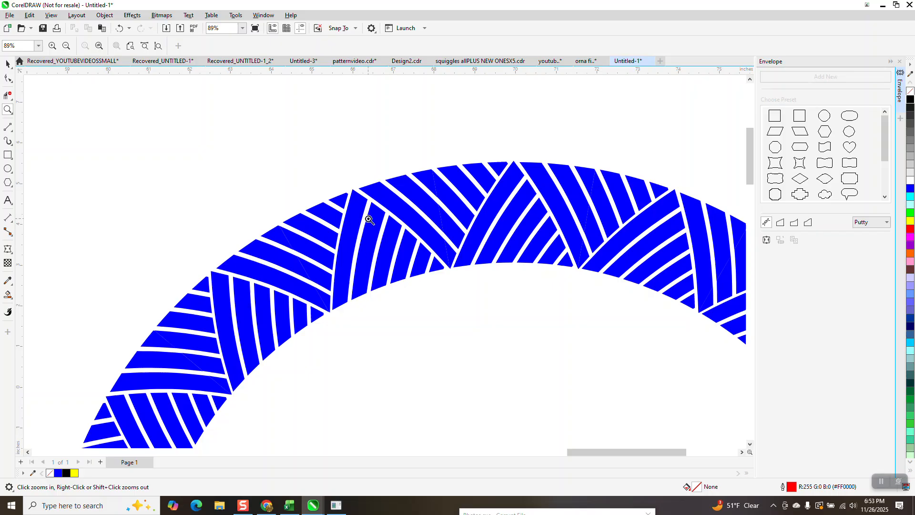
{"action": "scroll", "coordinate": [515, 222], "scroll_direction": "down", "scroll_amount": 6}
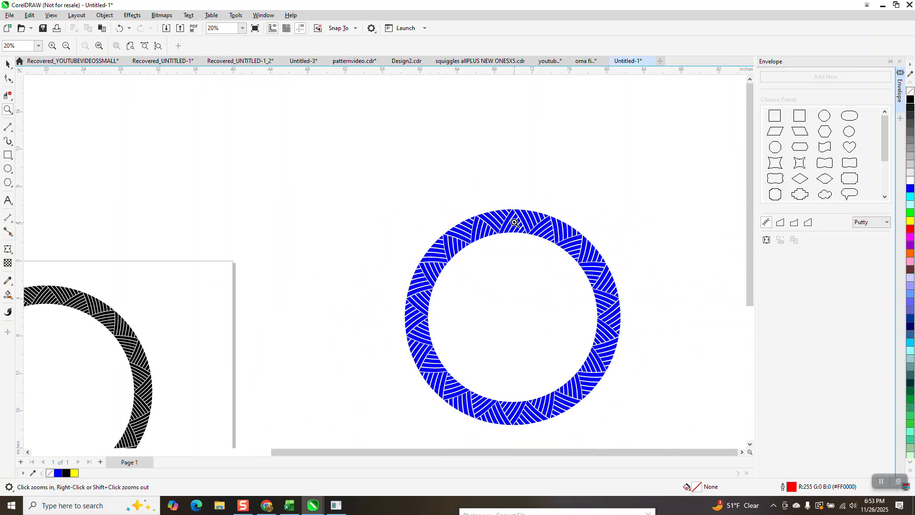
{"action": "scroll", "coordinate": [515, 223], "scroll_direction": "down", "scroll_amount": 1}
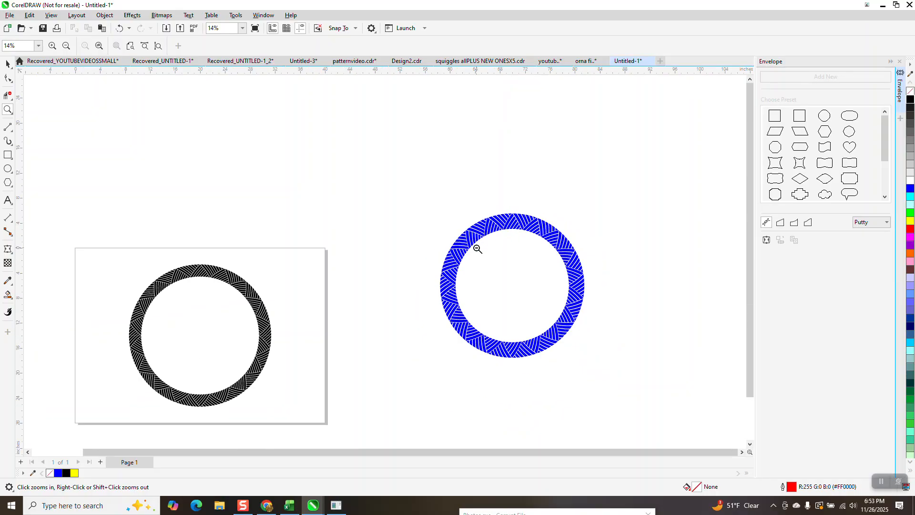